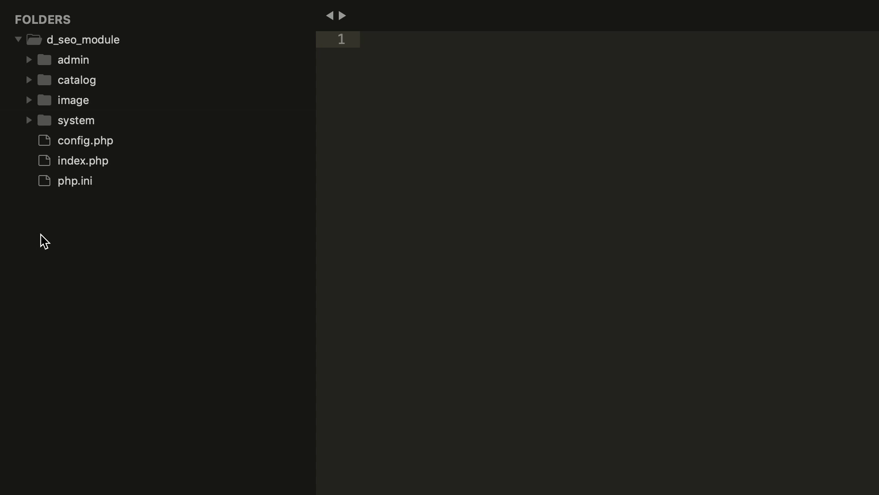
Step: Create a new file in the d_seo_module project and paste the SEO URL rewrite rules into it
right_click(87, 45)
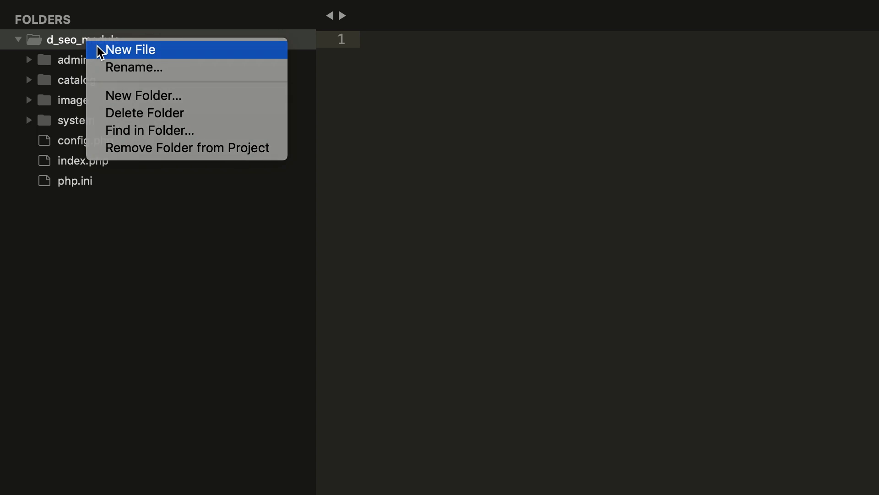
click(99, 49)
click(402, 123)
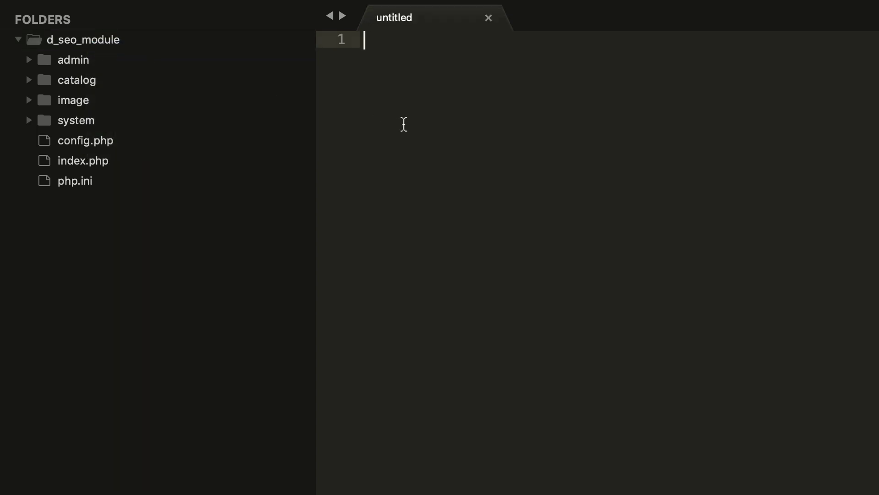
key(ctrl+v)
Step: Save the file as .htaccess, accepting the dot-name warning, and select the /opencart/303/d_seo_module/ RewriteBase path
key(super+s)
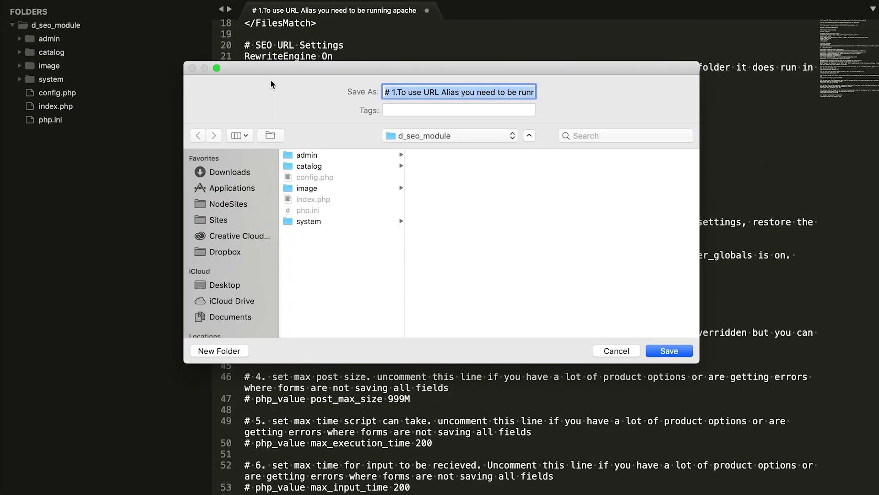
text(.htaccess)
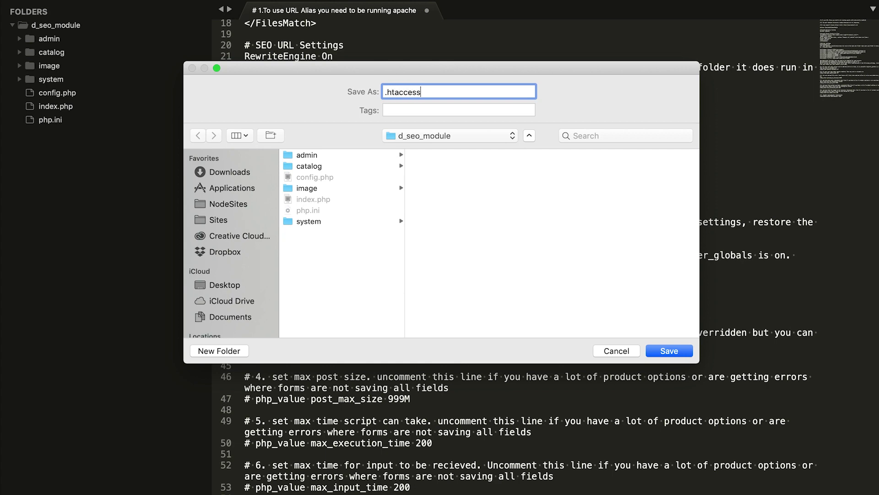
key(Return)
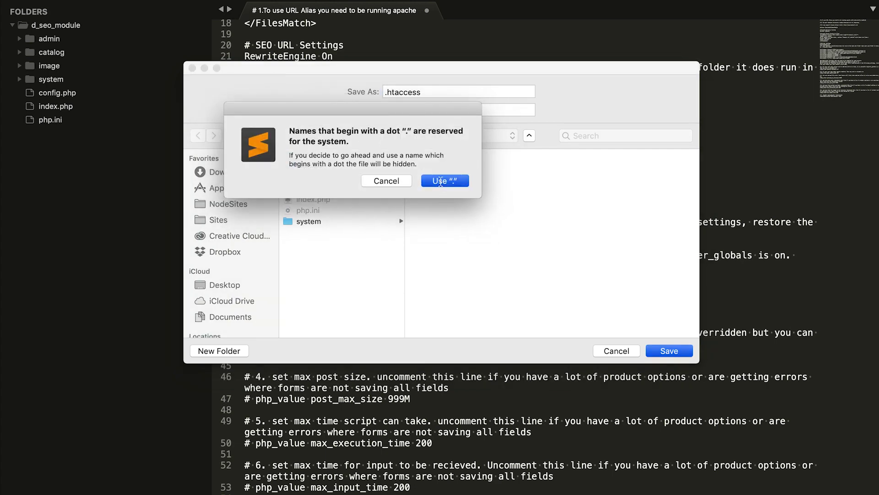
click(416, 180)
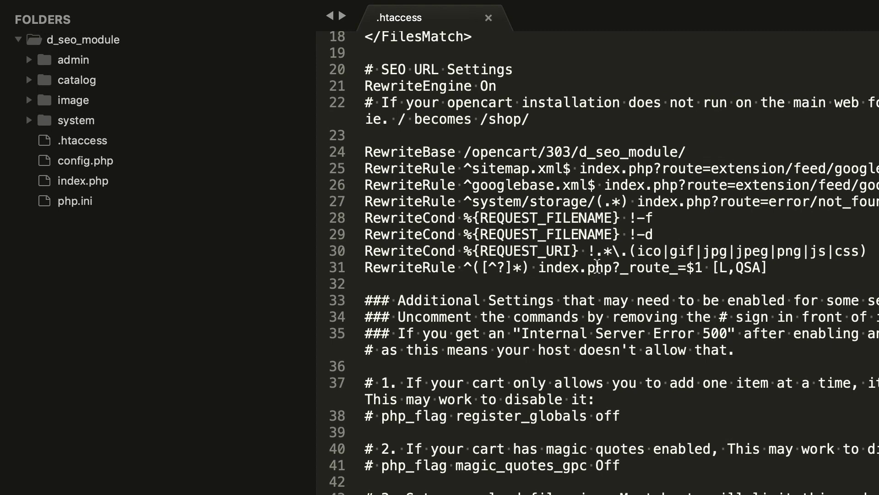
click(685, 153)
drag(685, 153, 464, 153)
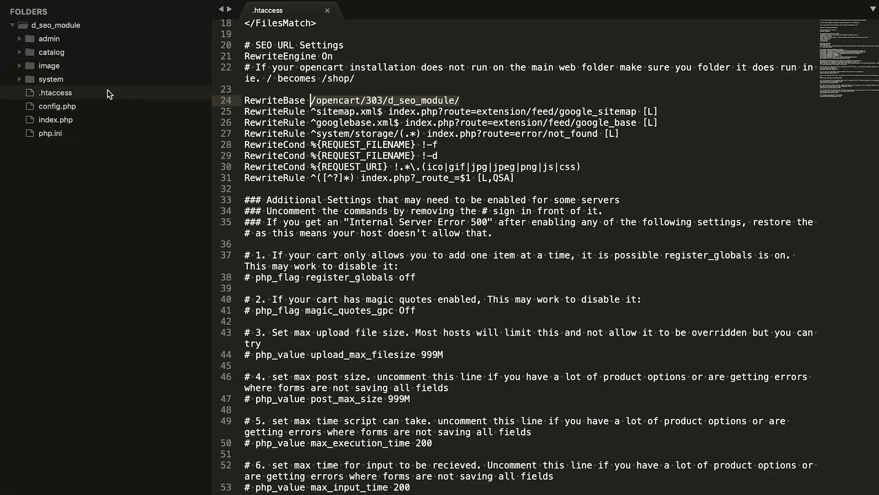
Step: Delete the hand-made .htaccess file and set the SEO Module's .htaccess Status to Yes
right_click(96, 98)
click(114, 110)
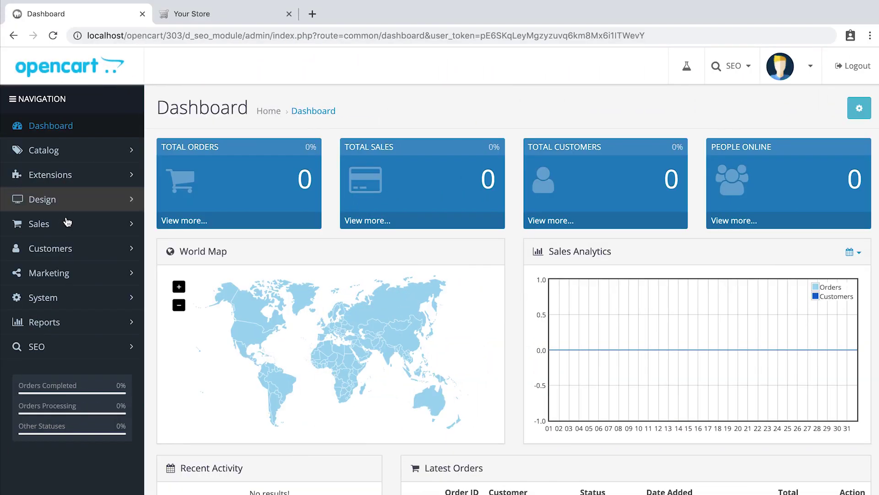
click(53, 346)
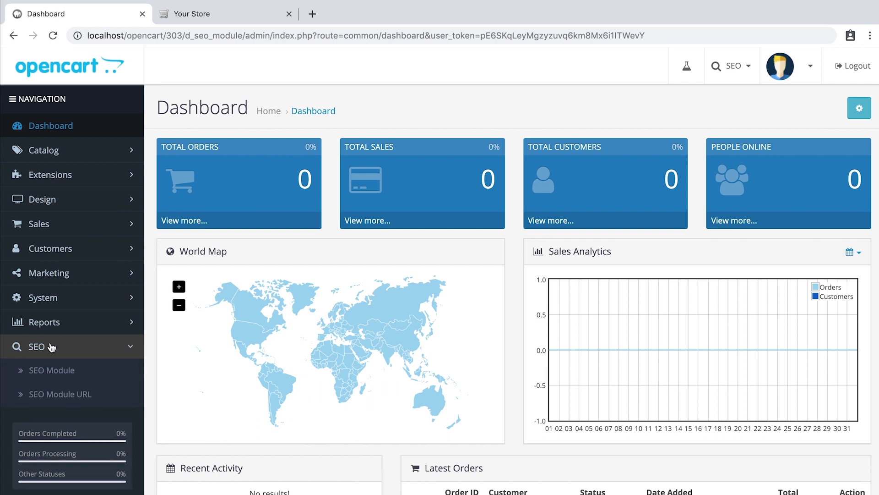
click(56, 371)
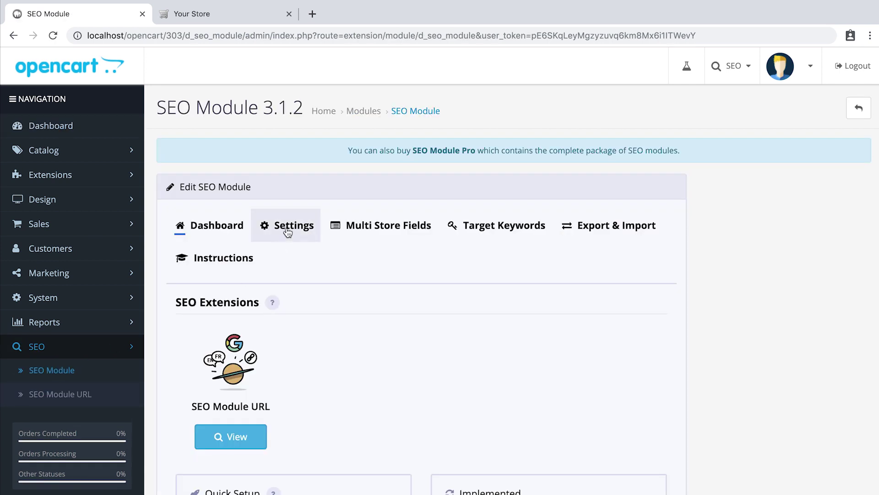
click(288, 231)
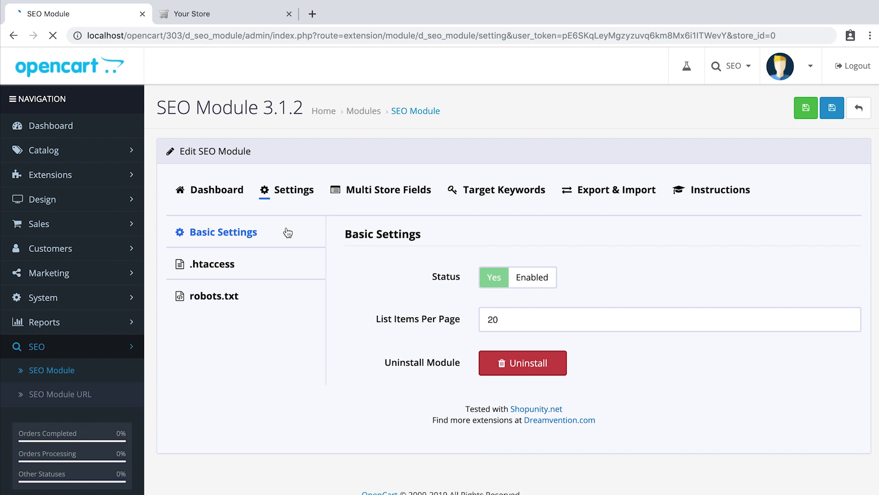
click(267, 262)
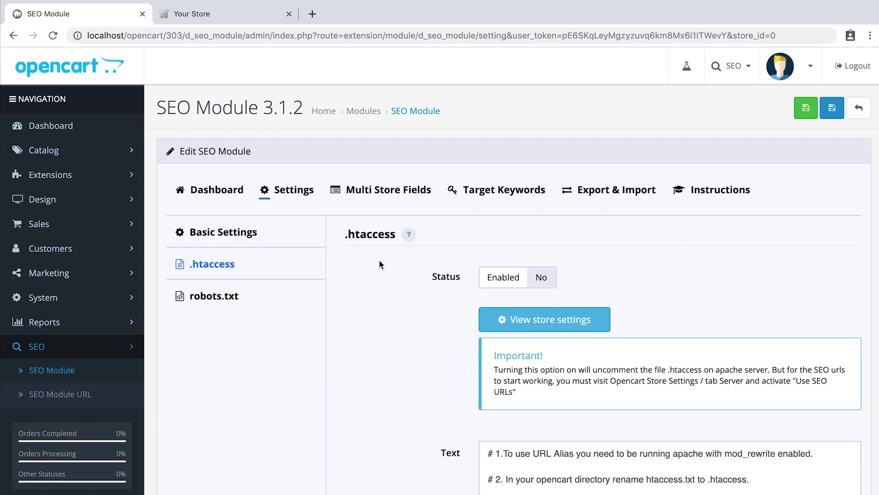
click(501, 278)
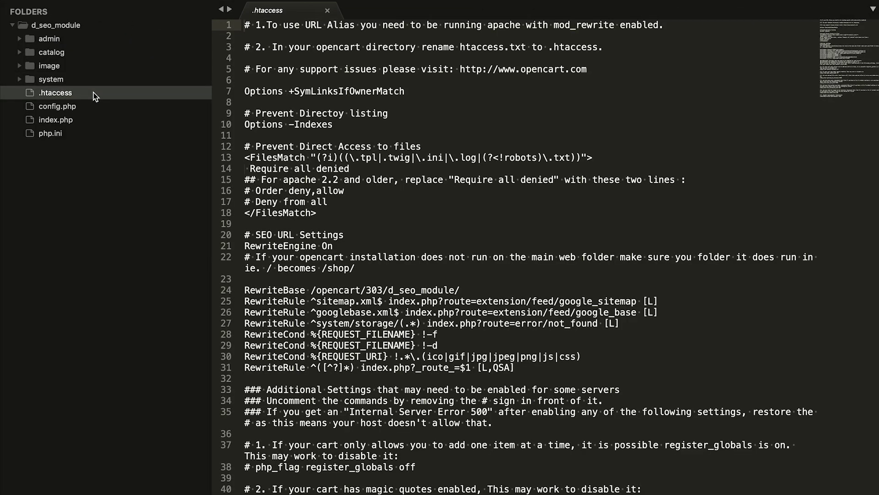
Step: Select the RewriteBase path /opencart/303/d_seo_module/ on line 24 of the generated .htaccess
drag(454, 290, 320, 290)
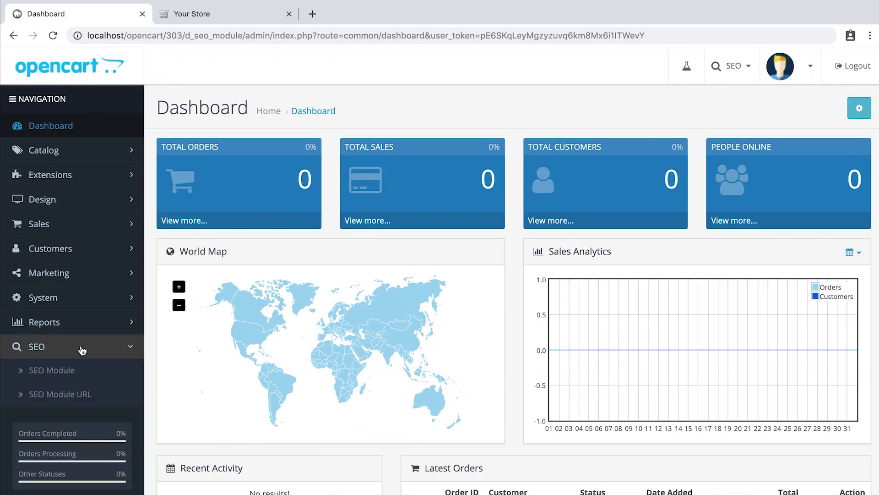
Step: Set the SEO Module's robots.txt Status to Yes
click(80, 375)
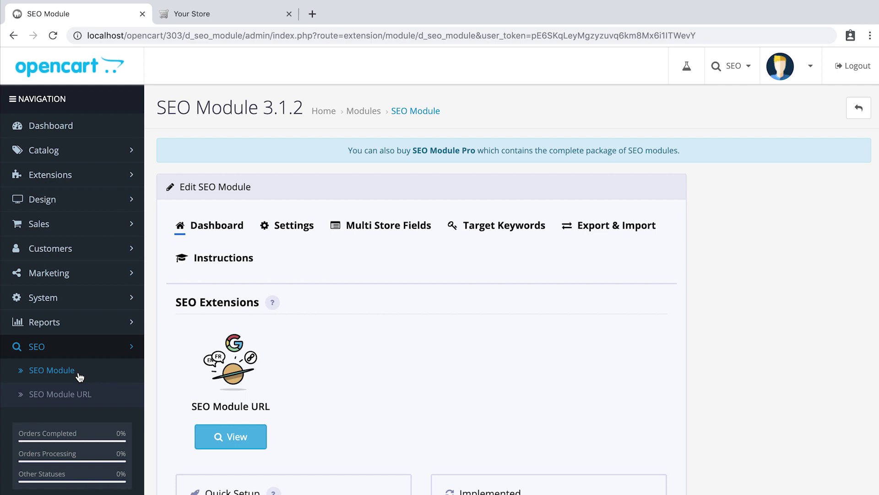
click(288, 226)
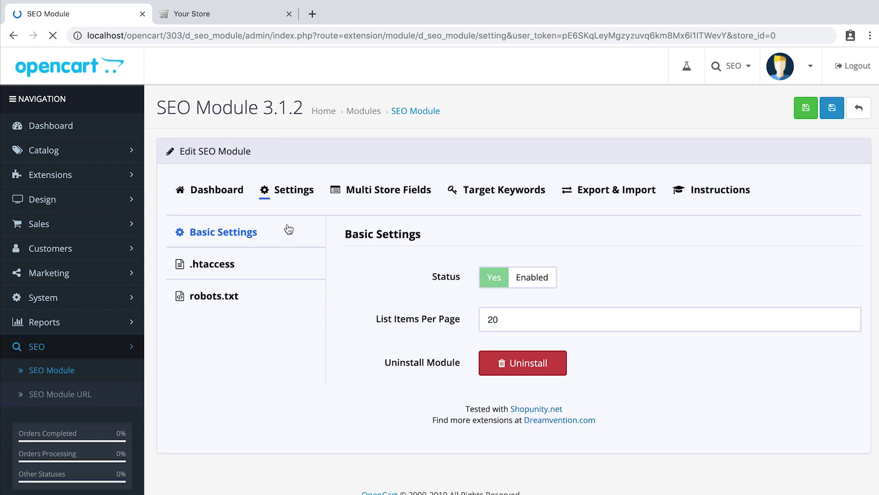
click(257, 288)
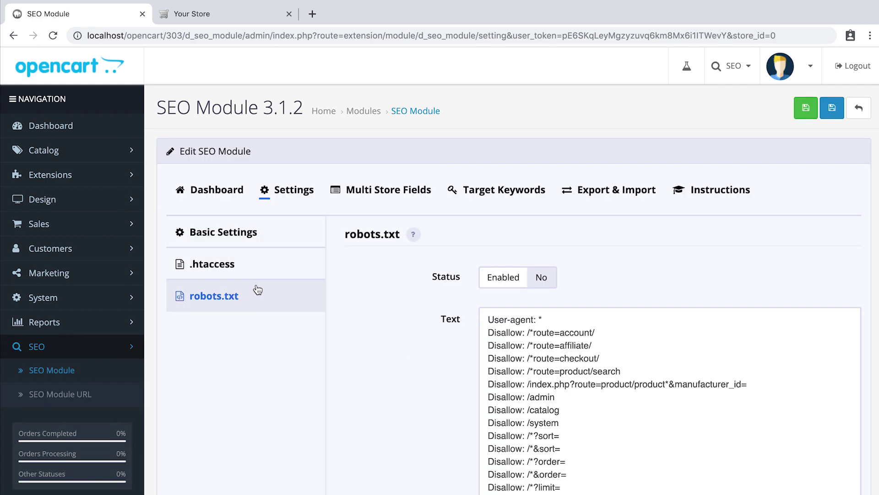
click(536, 278)
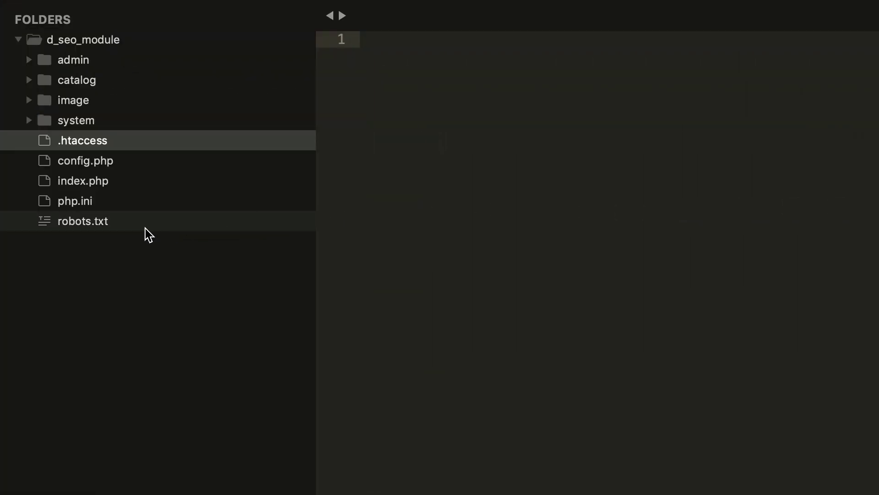
Step: Open the newly generated robots.txt file and read the help explaining robots.txt
click(146, 227)
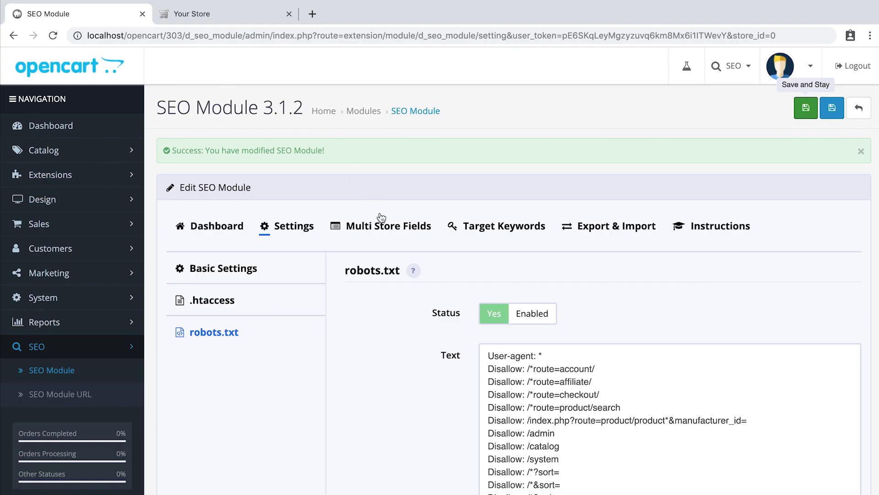
click(414, 272)
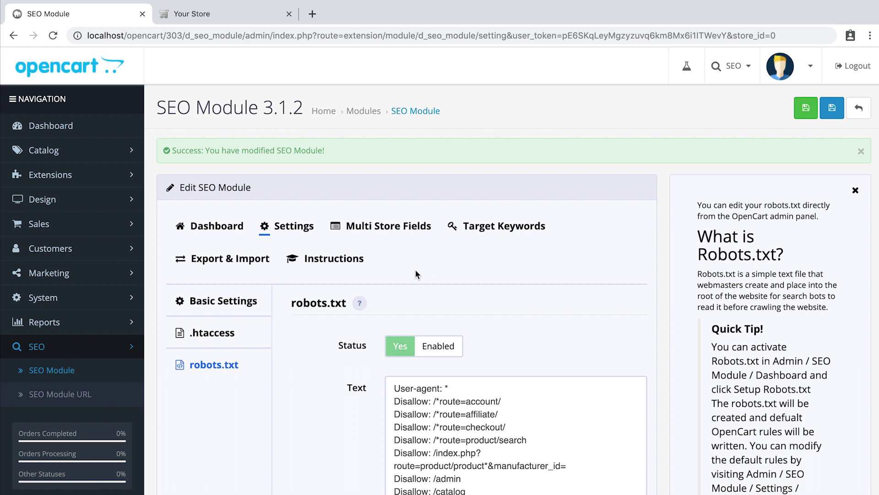
scroll(715, 306, down, 3)
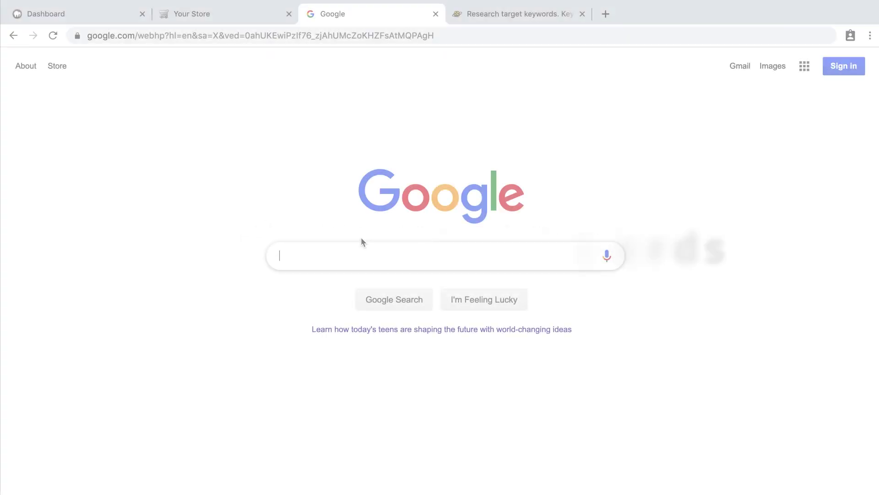
Step: Search Google for 'apple'
text(apple)
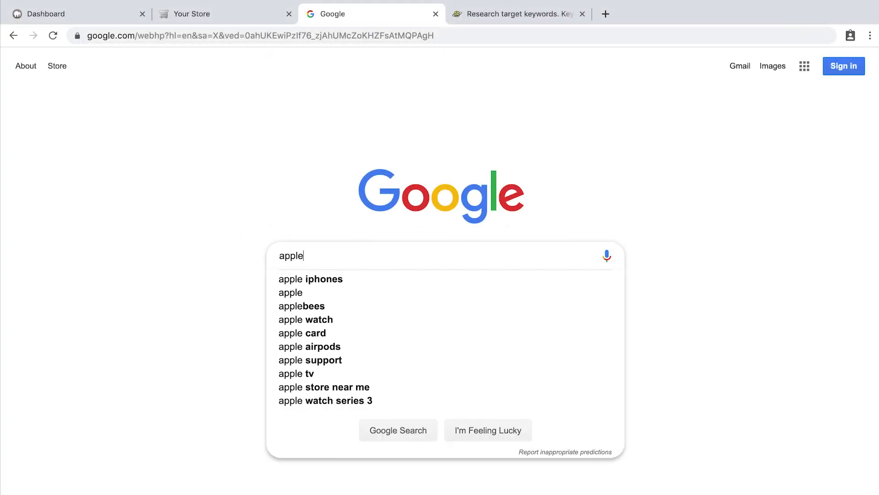
key(Return)
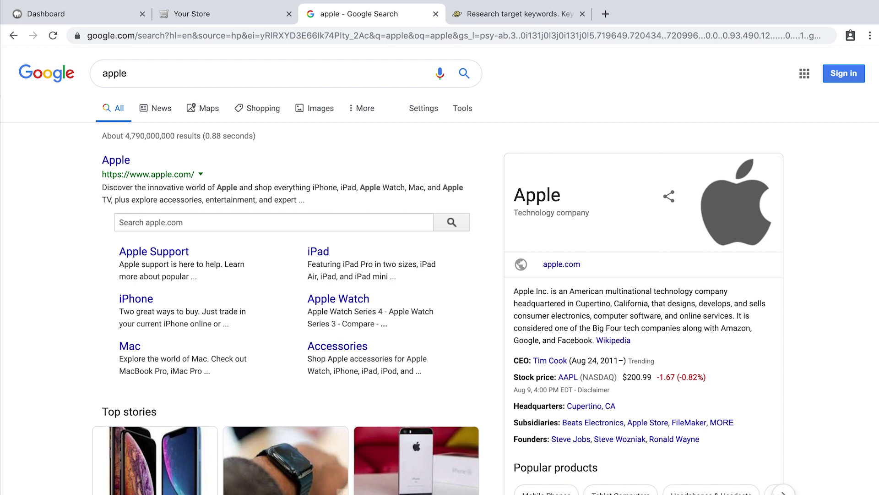
Step: Read through the target keywords research article, then return to the OpenCart Dashboard
click(495, 17)
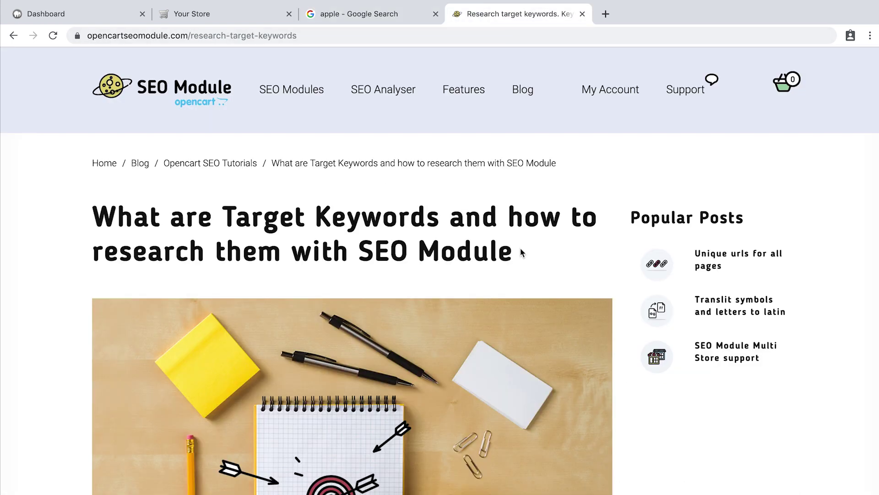
scroll(520, 249, down, 10)
scroll(520, 252, down, 9)
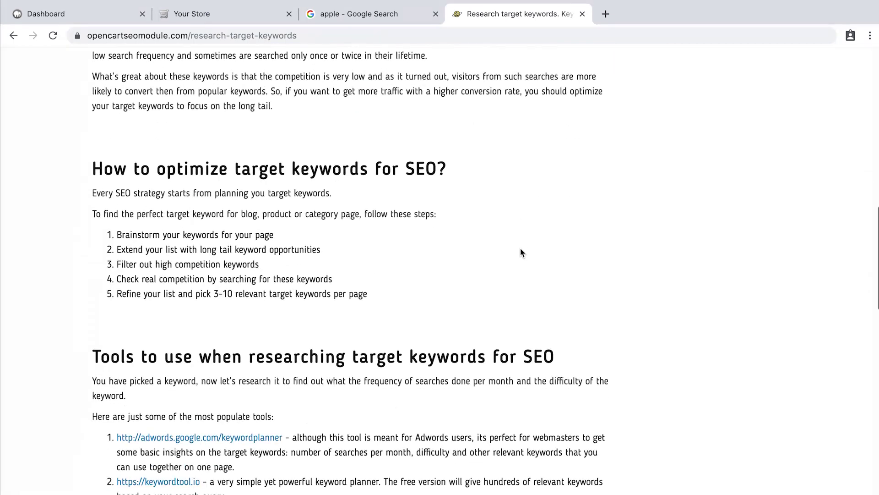
click(109, 17)
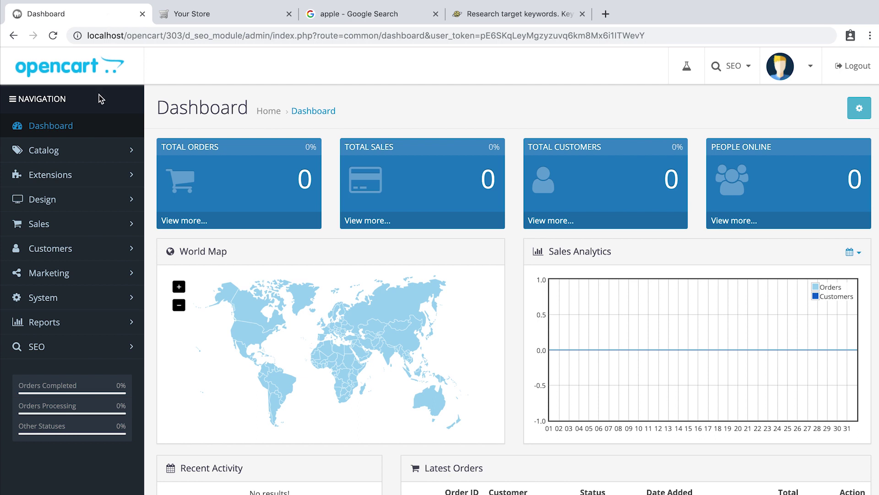
Step: Look at the default store's settings, then open the Catalog Categories list
click(93, 152)
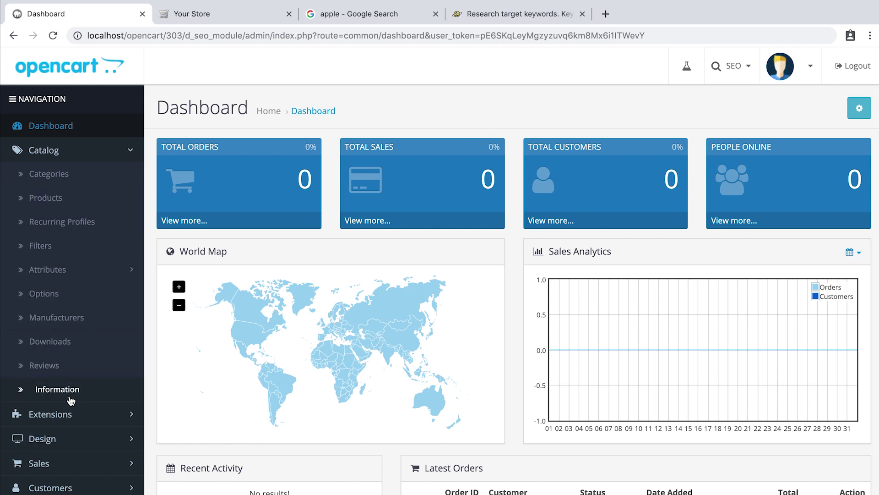
scroll(71, 400, down, 2)
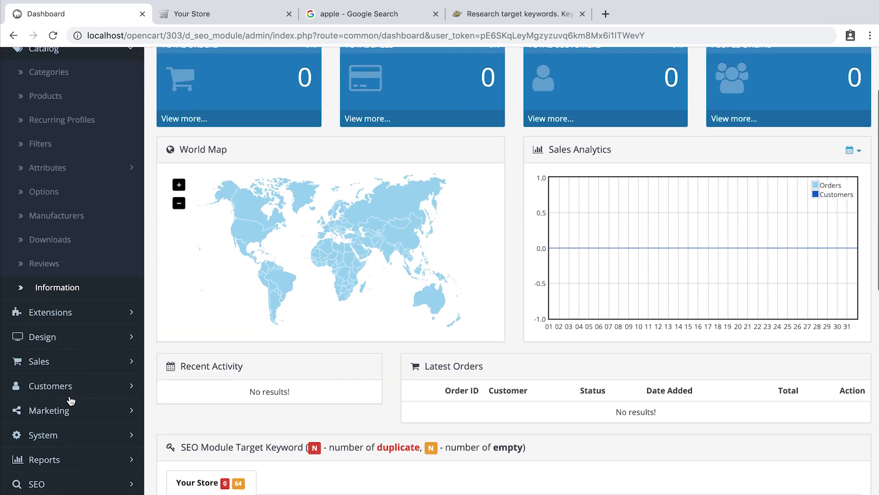
click(65, 436)
click(45, 458)
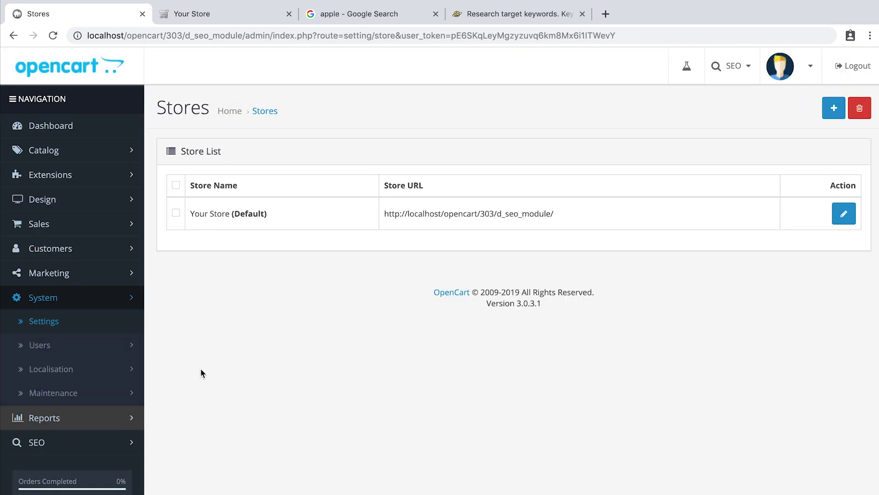
click(845, 217)
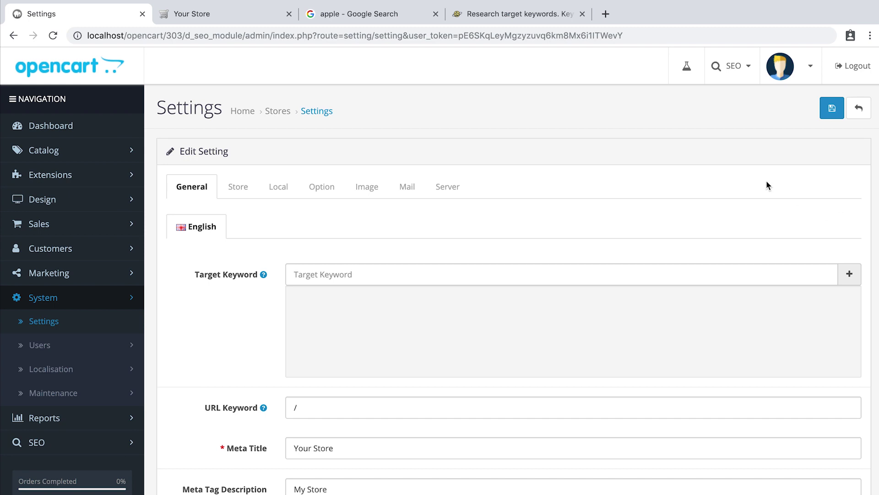
click(134, 153)
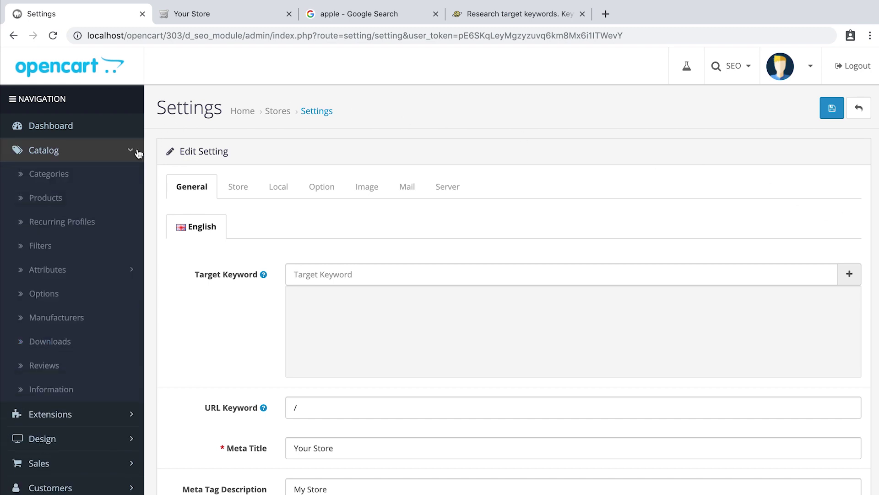
click(132, 171)
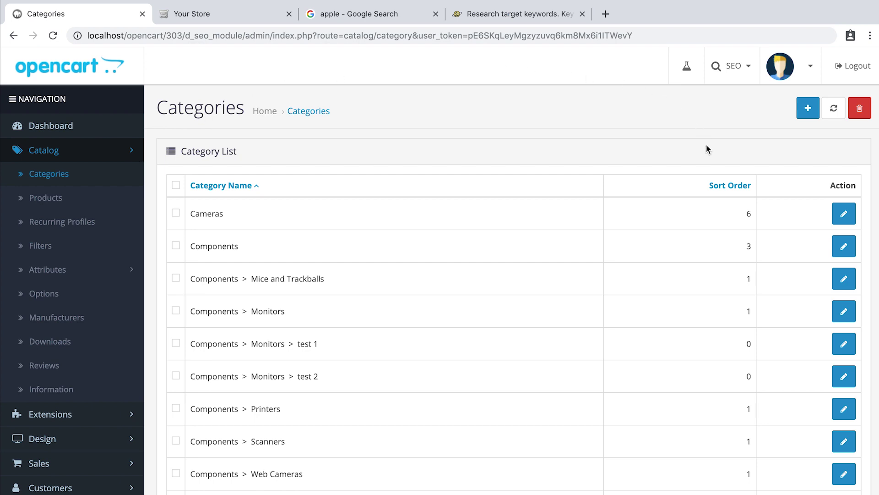
Step: Edit the Cameras category and add 'canon' as its Target Keyword
click(845, 216)
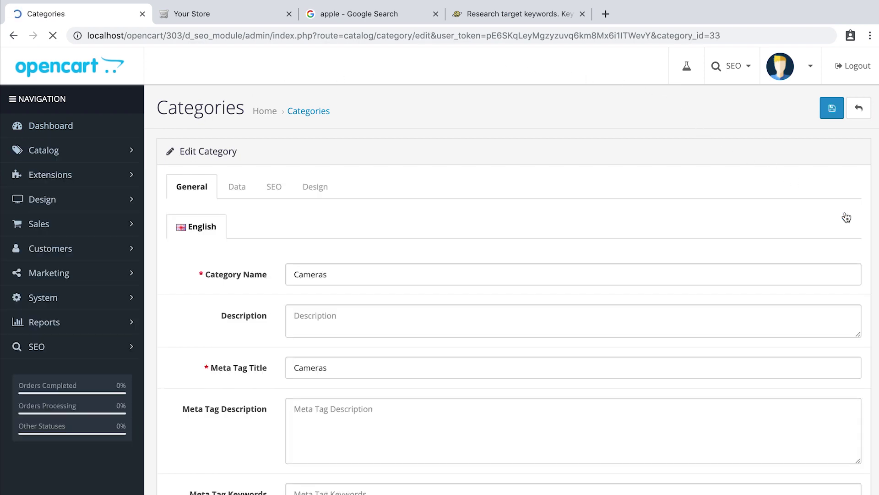
scroll(756, 232, down, 5)
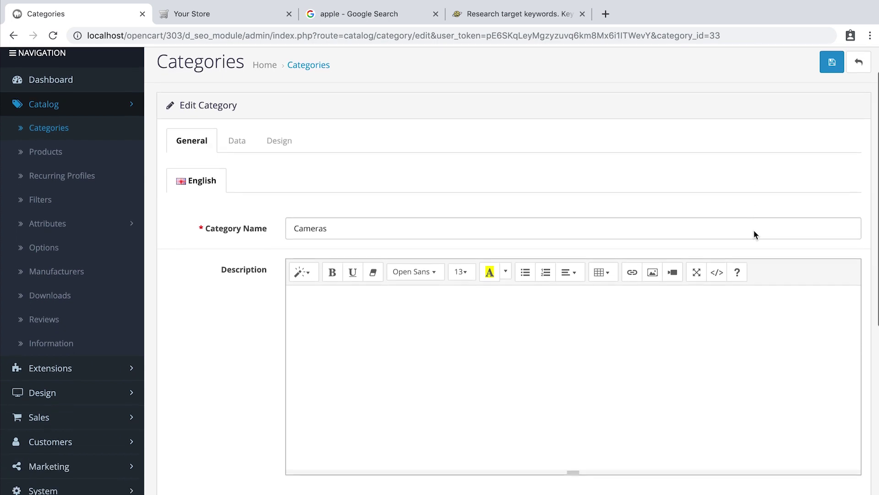
scroll(753, 230, down, 5)
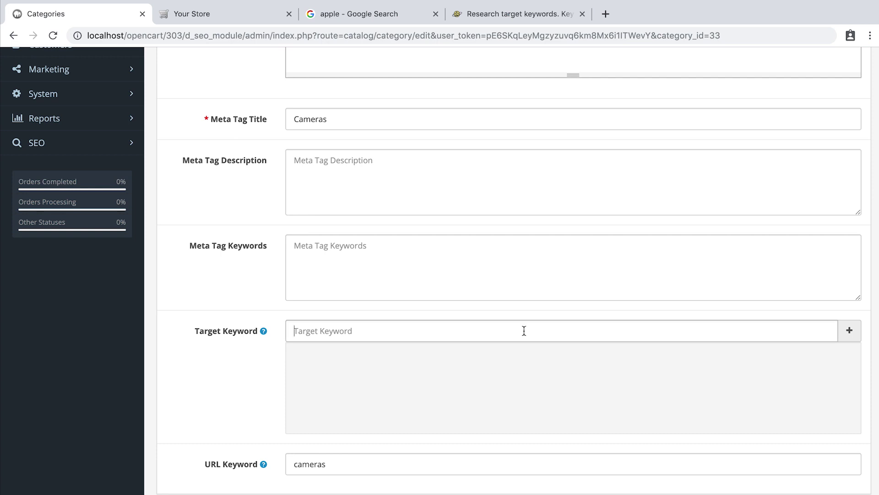
text(canon)
click(848, 330)
scroll(845, 336, up, 10)
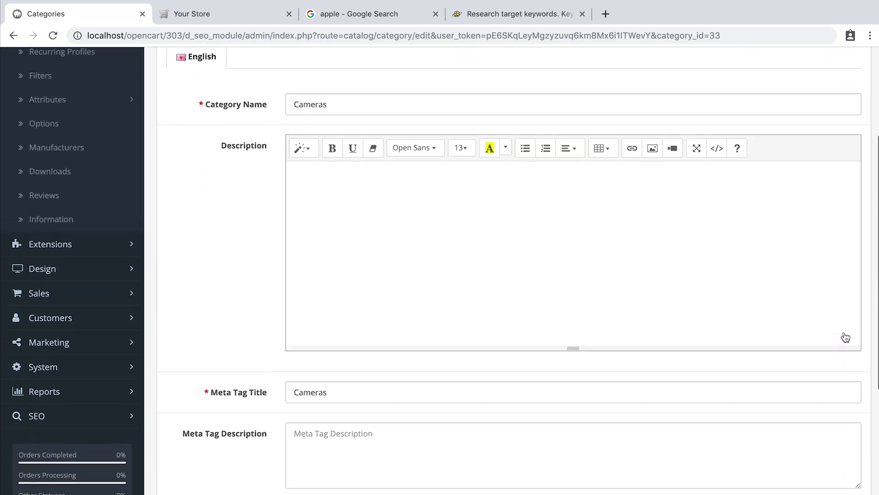
Step: Save the Cameras category and view the SEO Module's category Target Keywords, showing category_id=33 with canon
click(832, 108)
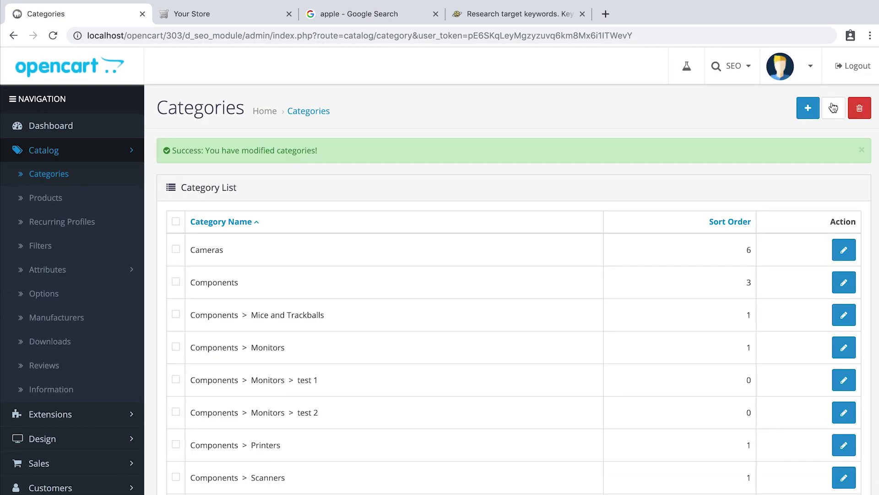
scroll(132, 390, down, 5)
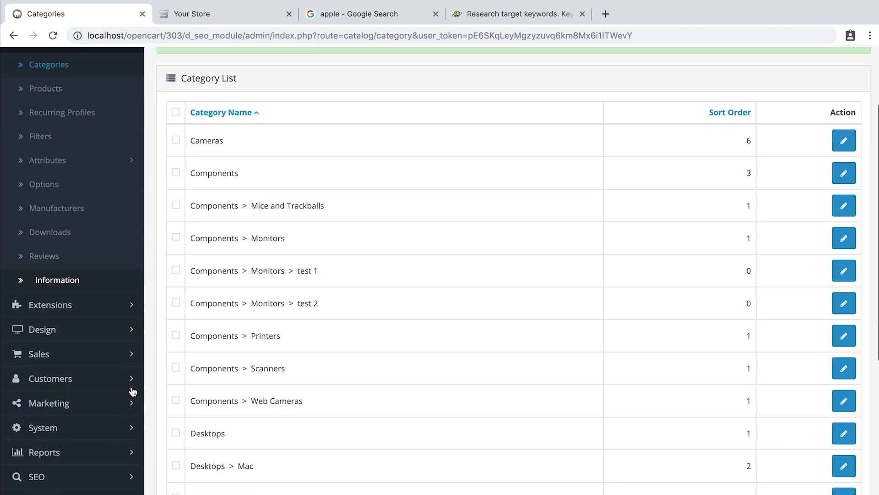
click(132, 374)
click(121, 389)
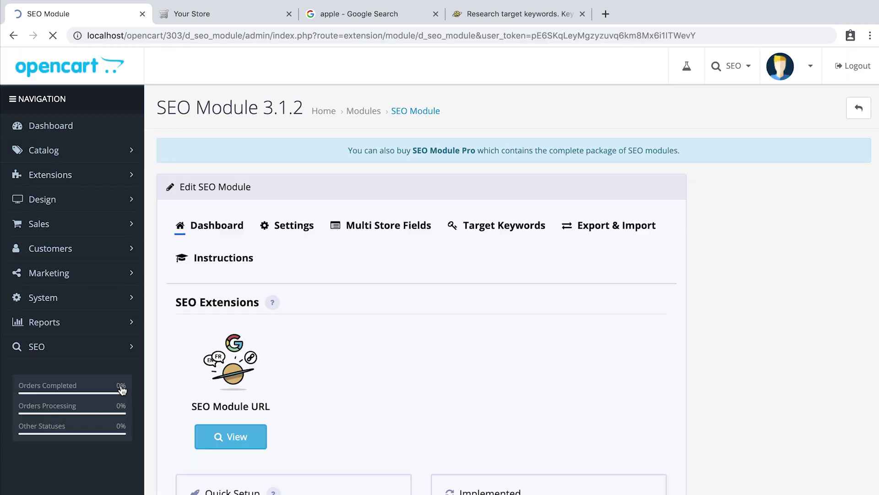
click(456, 224)
scroll(458, 222, down, 2)
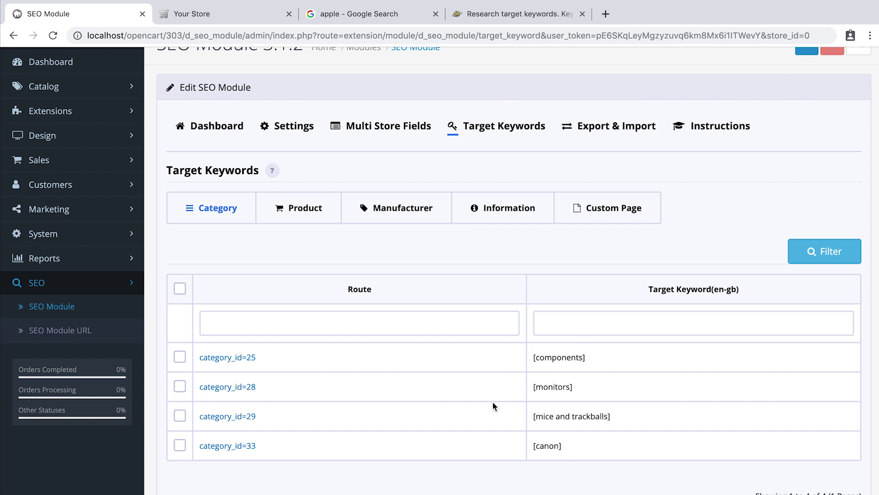
Step: Add a [target_keyword#number=1] placeholder to the category URL keyword template in the generator
click(122, 330)
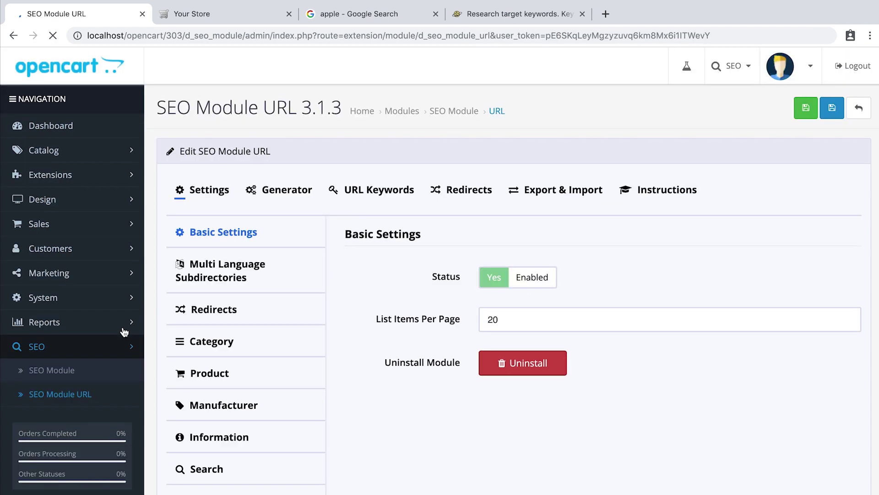
click(264, 202)
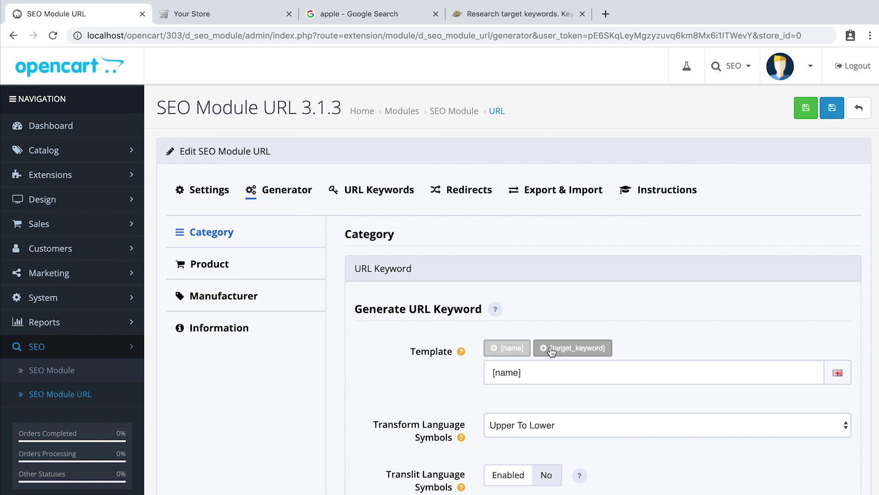
click(543, 368)
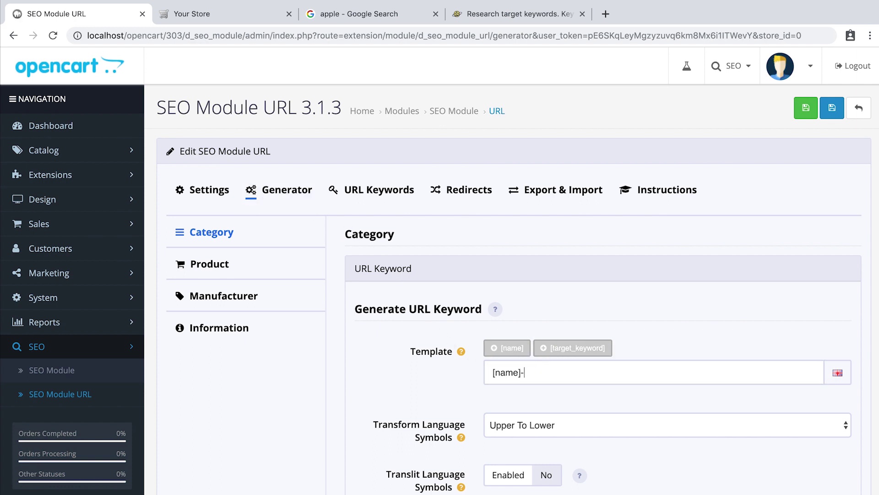
click(562, 350)
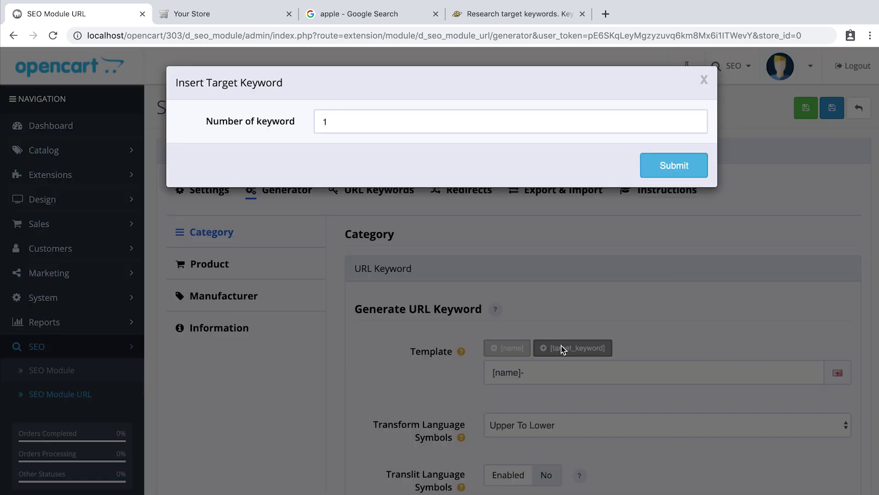
click(654, 171)
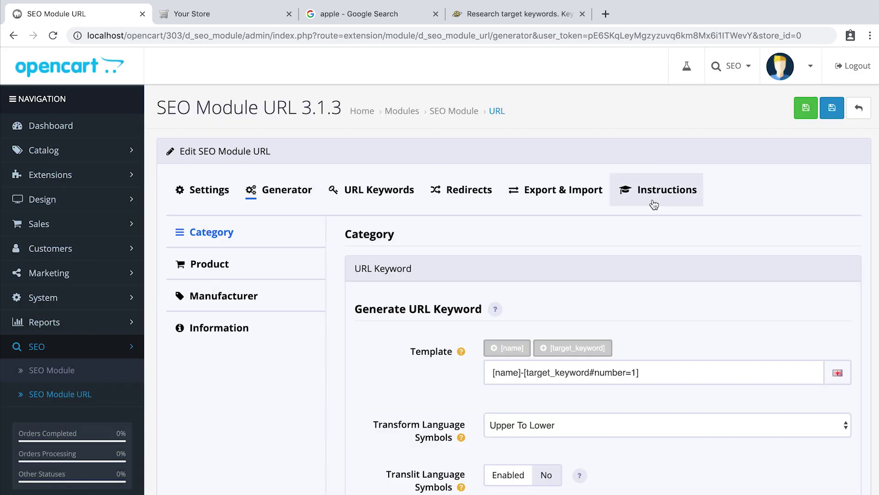
Step: Set Overwrite old value to Yes and generate the category URL keywords
scroll(602, 382, down, 4)
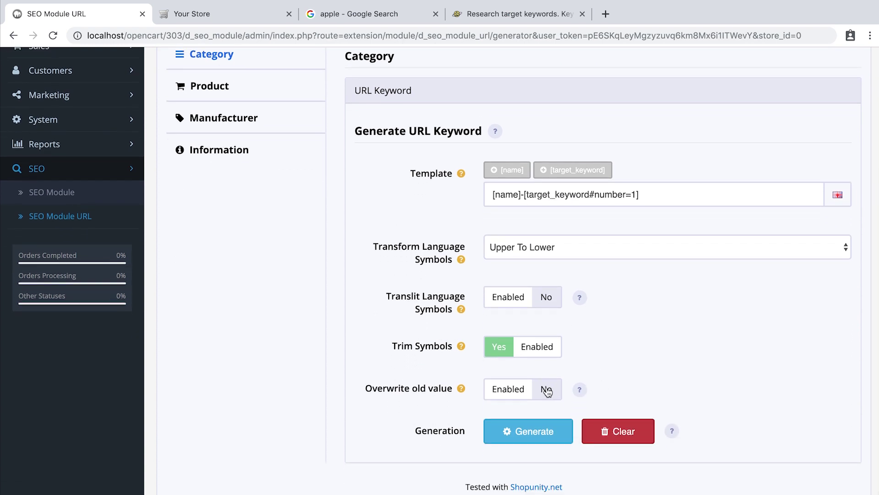
click(547, 391)
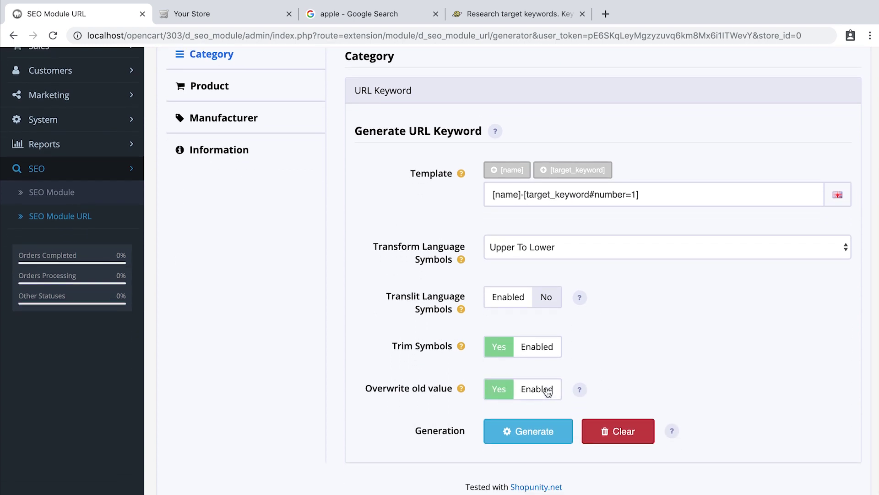
click(535, 432)
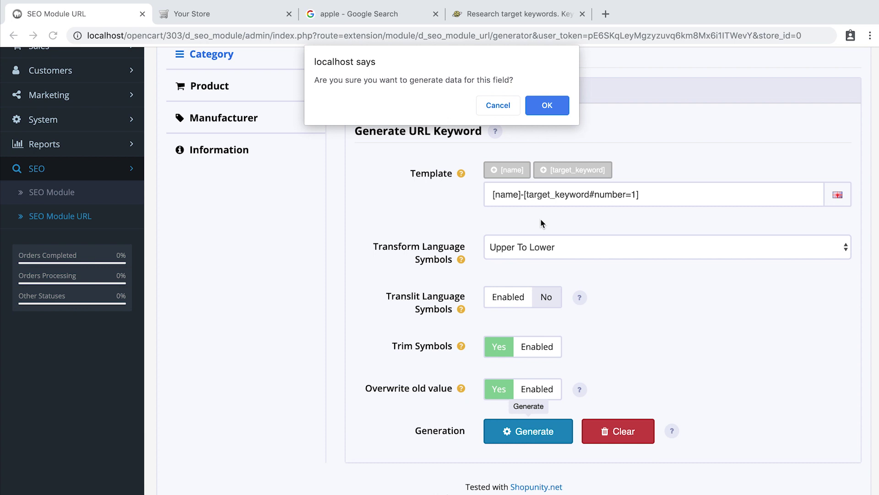
click(541, 108)
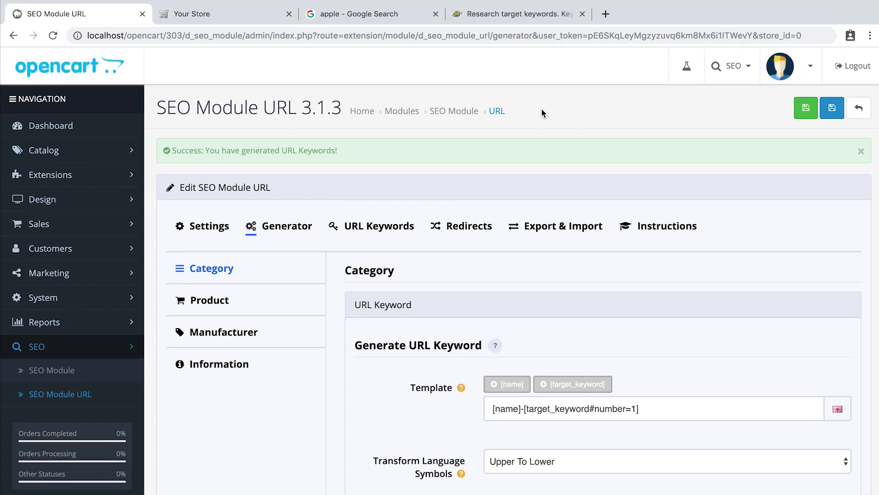
Step: Open Cameras in the storefront to confirm its new cameras-canon address
click(248, 21)
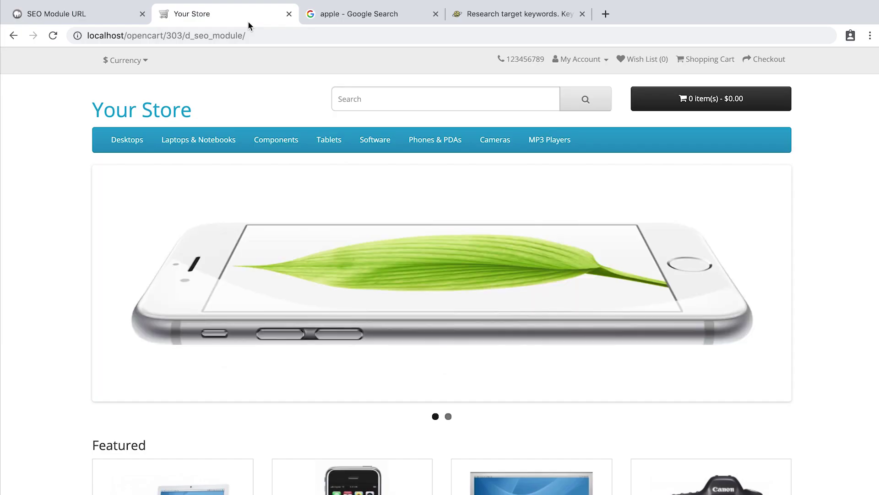
click(489, 139)
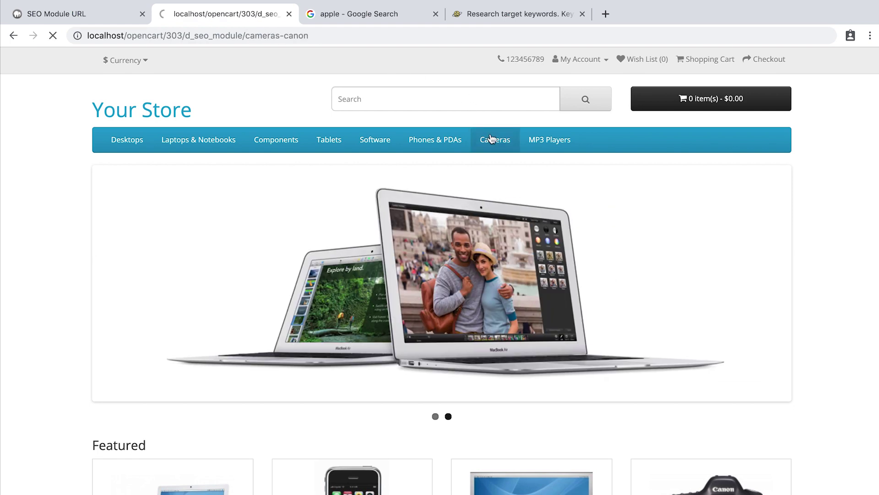
drag(245, 36, 315, 33)
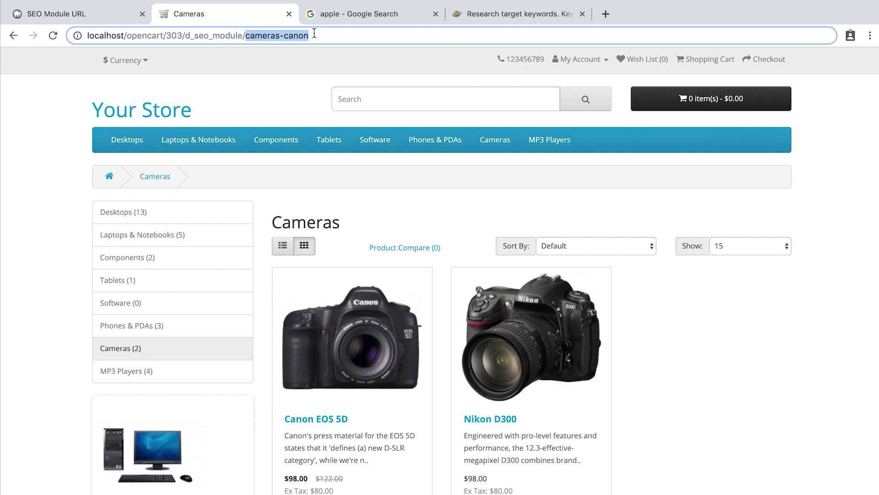
Step: Open the Cameras category for editing and scroll to its Target Keyword and URL Keyword fields
click(95, 14)
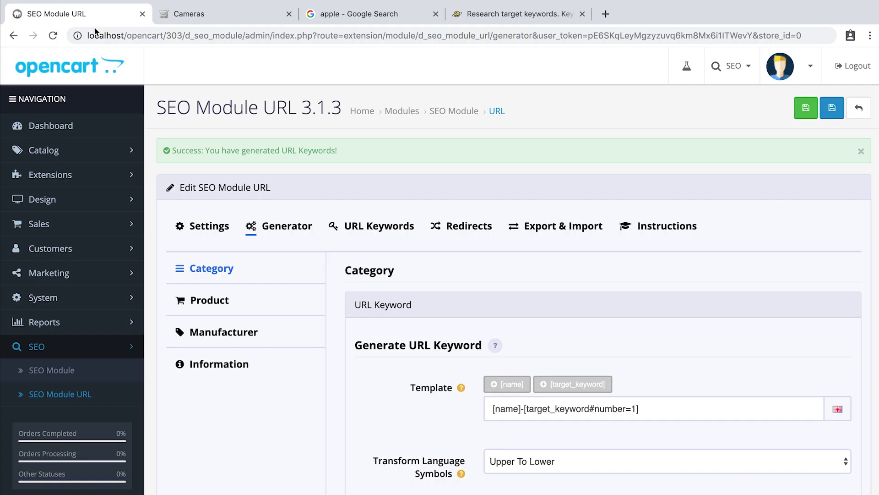
click(85, 150)
click(87, 185)
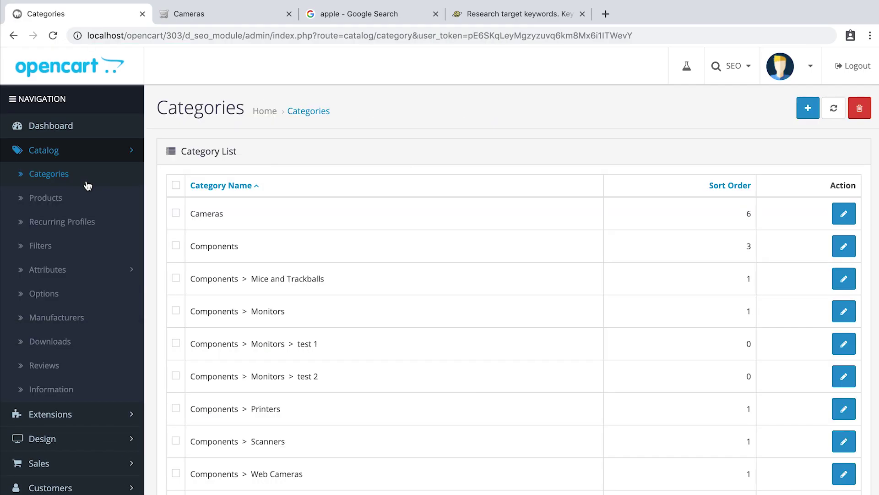
click(845, 213)
scroll(844, 222, down, 10)
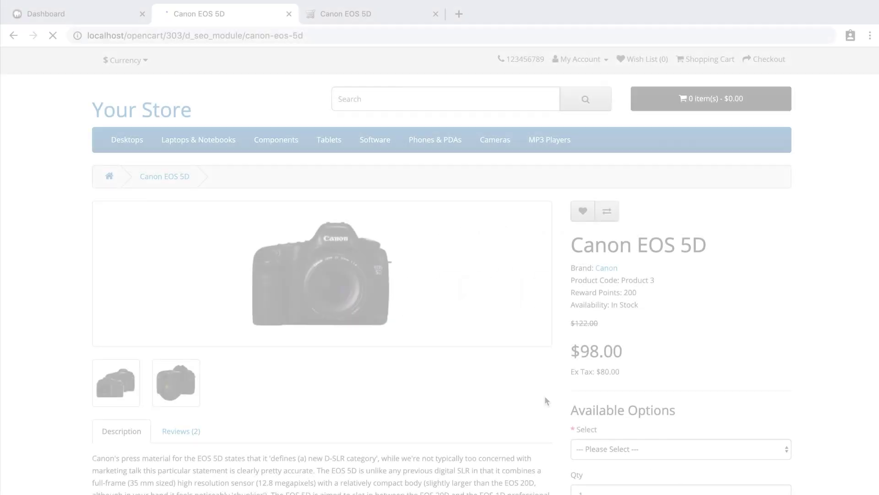
Step: Show the Canon EOS 5D page's Reviews (2) section, then move to the other product tab
scroll(539, 392, down, 2)
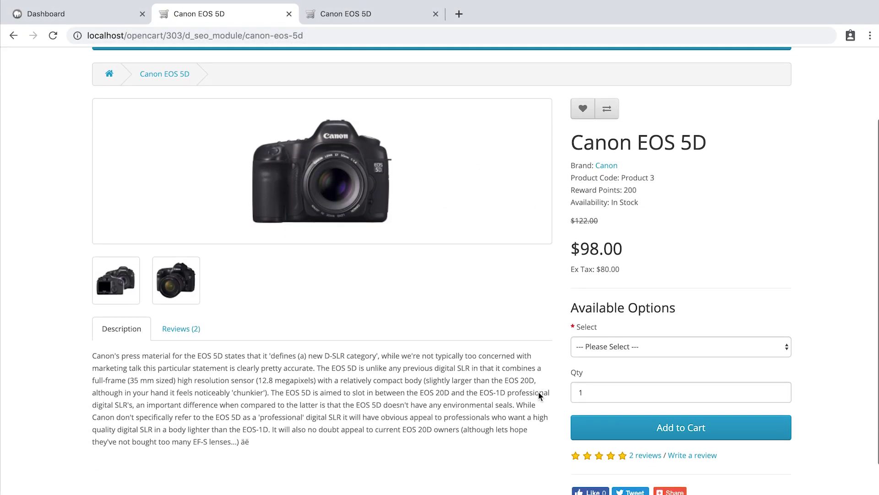
scroll(539, 395, down, 1)
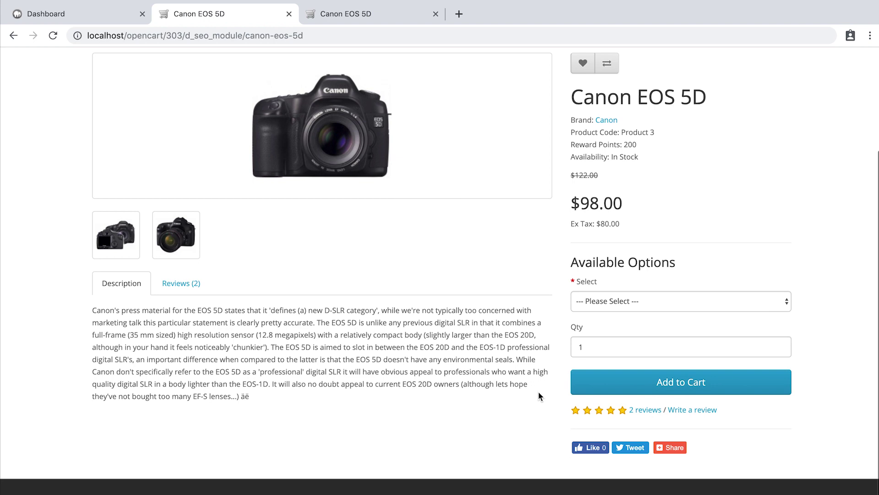
click(201, 285)
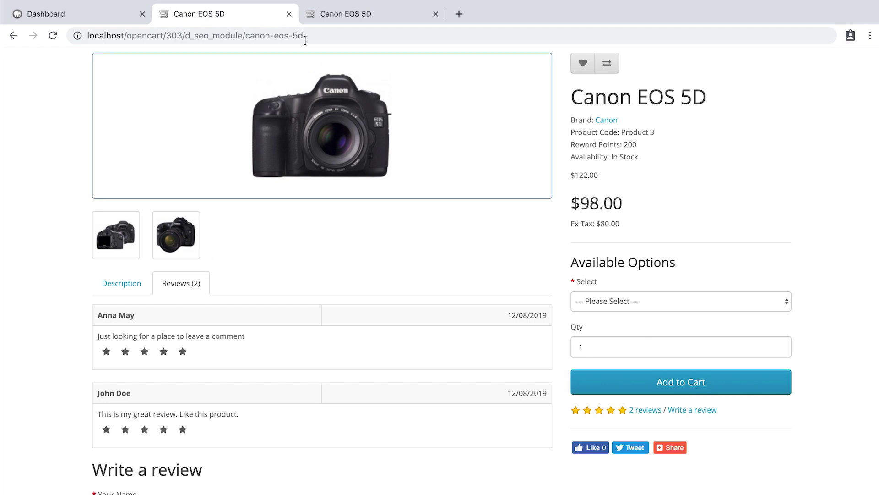
click(322, 21)
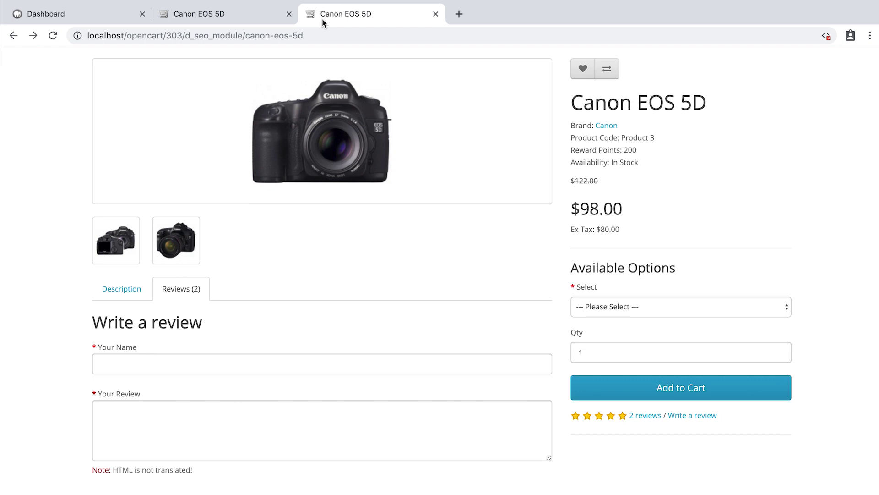
Step: Set the SEO Module's Status to Yes in its Settings and apply it with Save and Stay
click(94, 20)
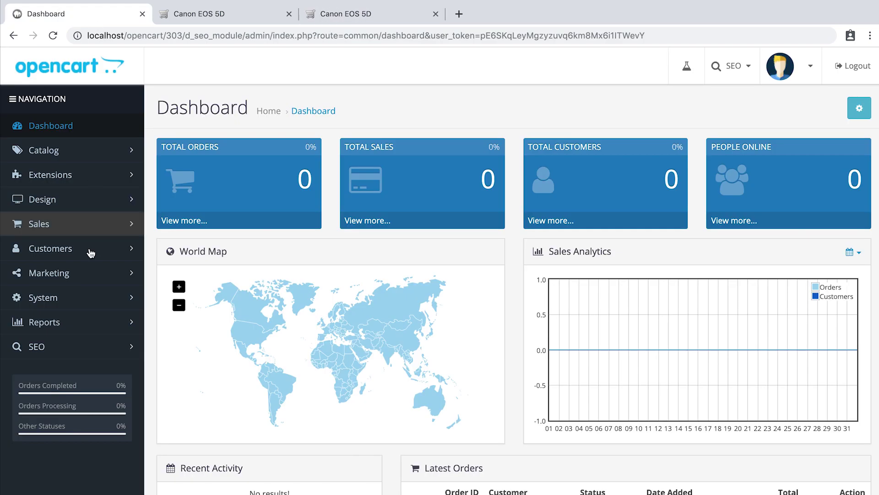
click(84, 348)
click(81, 370)
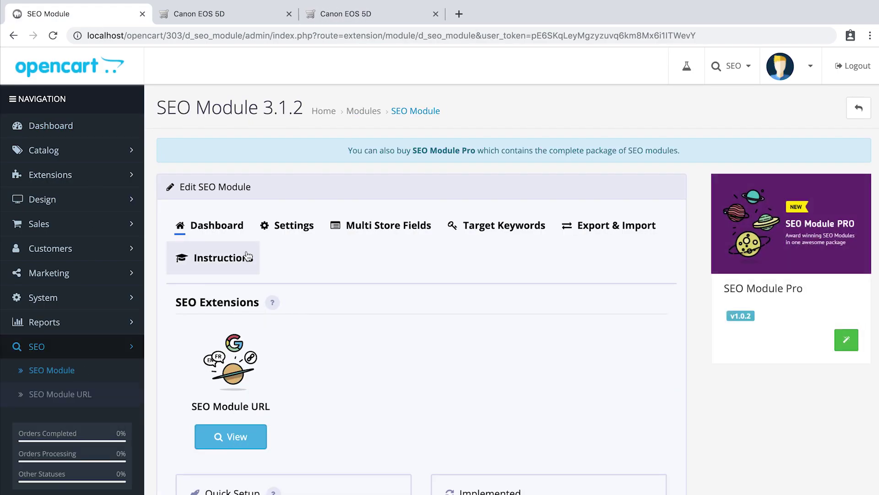
click(279, 226)
click(551, 282)
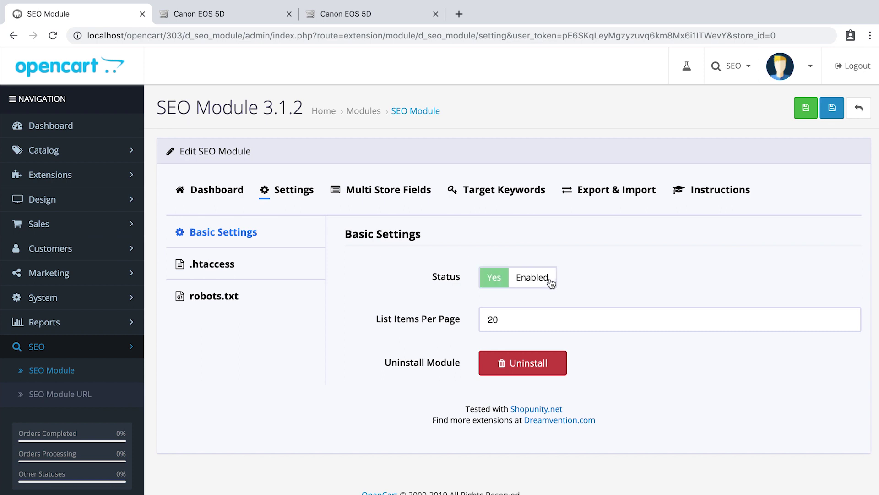
click(806, 108)
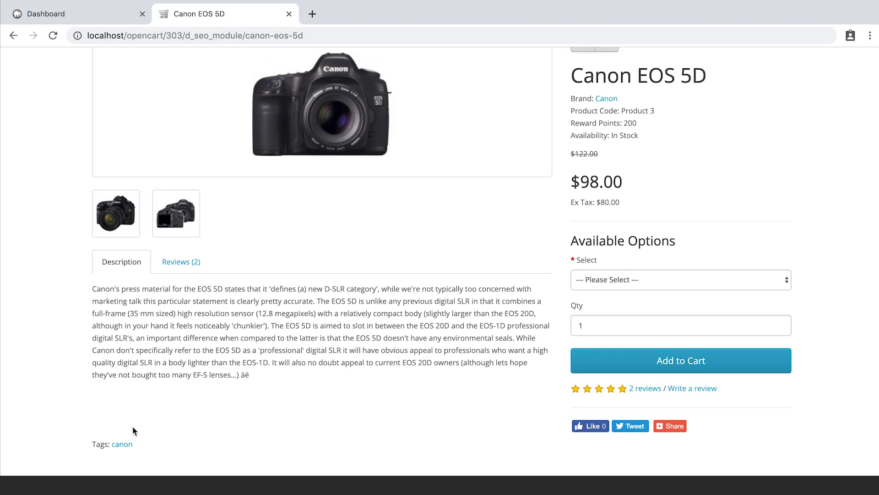
Step: Show the storefront search results for the 'canon' tag and highlight the Search heading
click(119, 445)
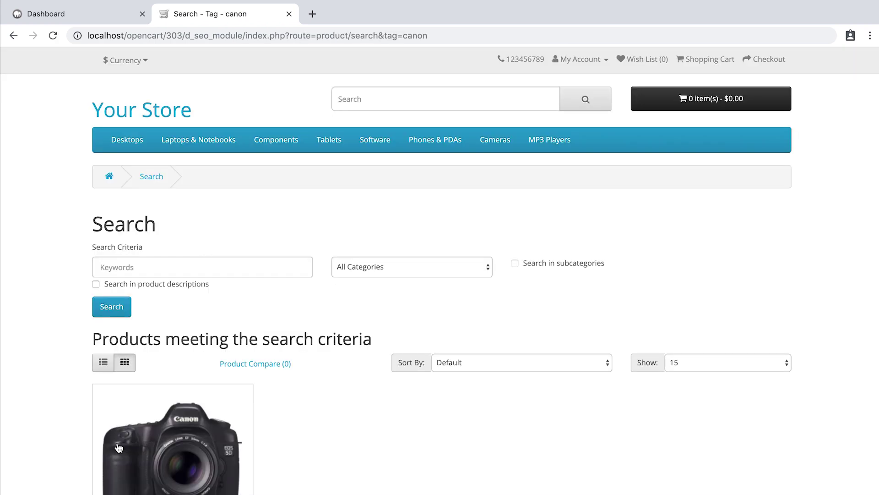
drag(163, 226, 89, 229)
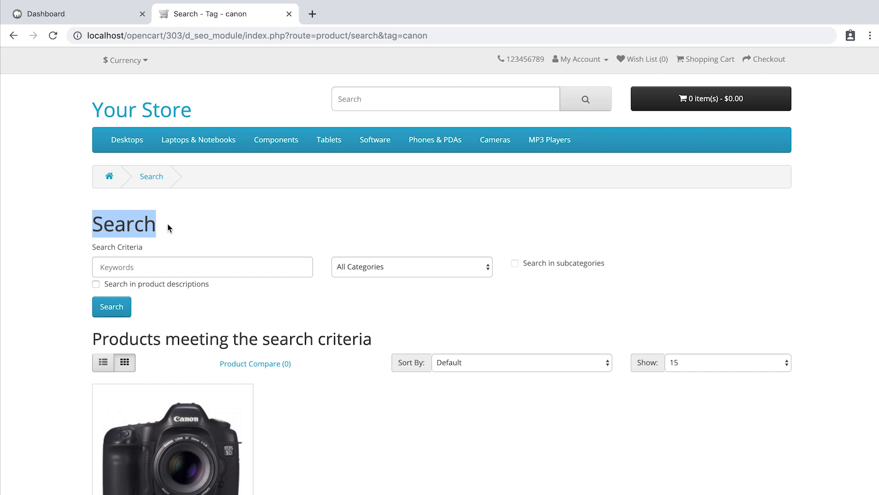
Step: Switch SEO Module Status to Yes, save, and reload the canon tag search at search?tag=canon
click(108, 19)
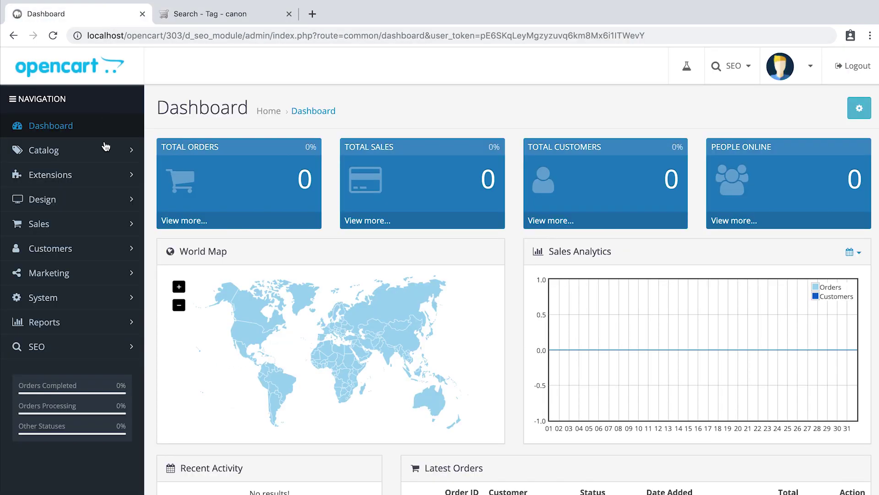
click(88, 349)
click(88, 371)
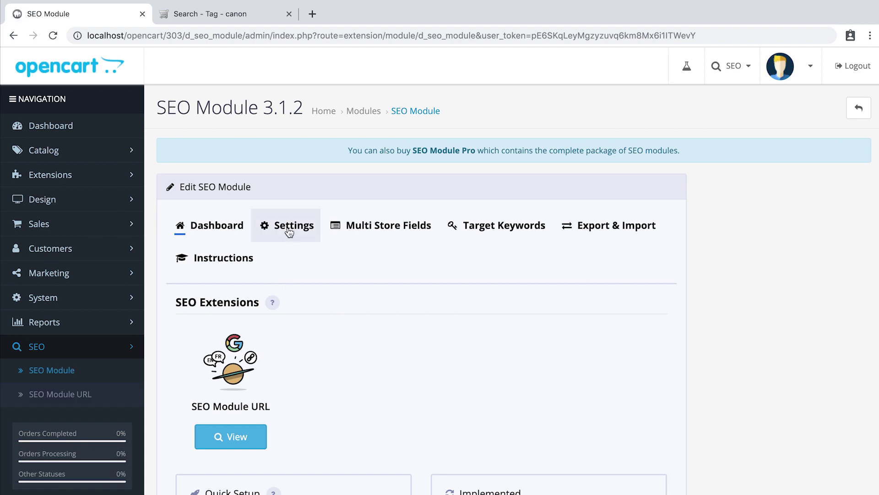
click(289, 230)
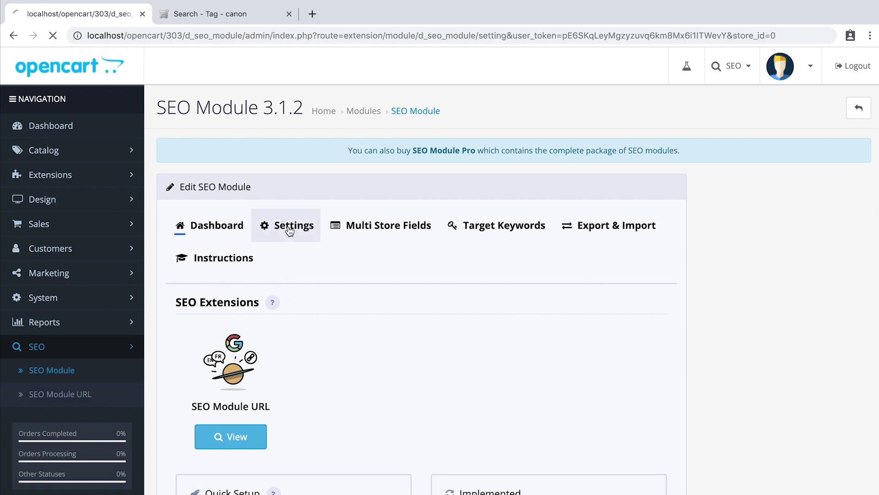
click(530, 280)
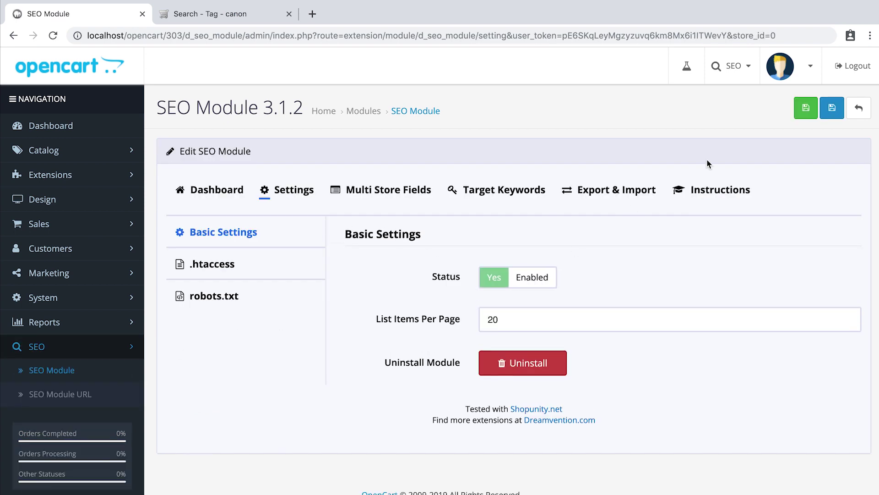
click(806, 108)
click(263, 14)
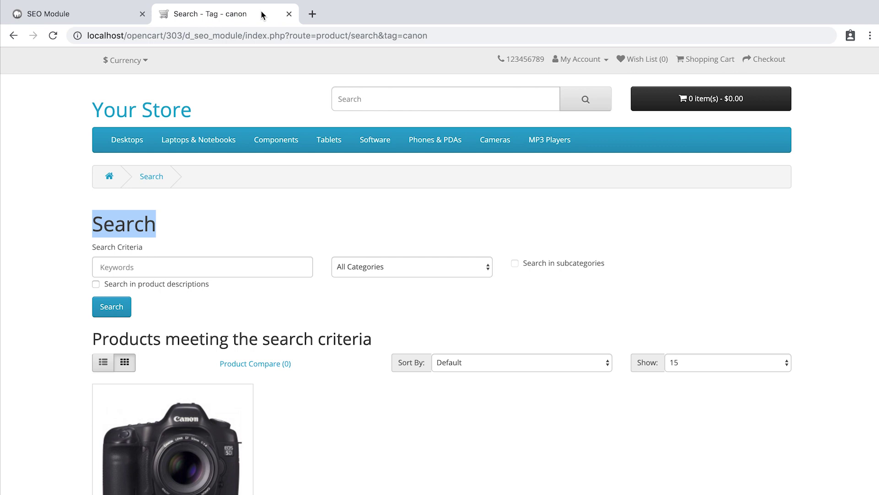
click(51, 40)
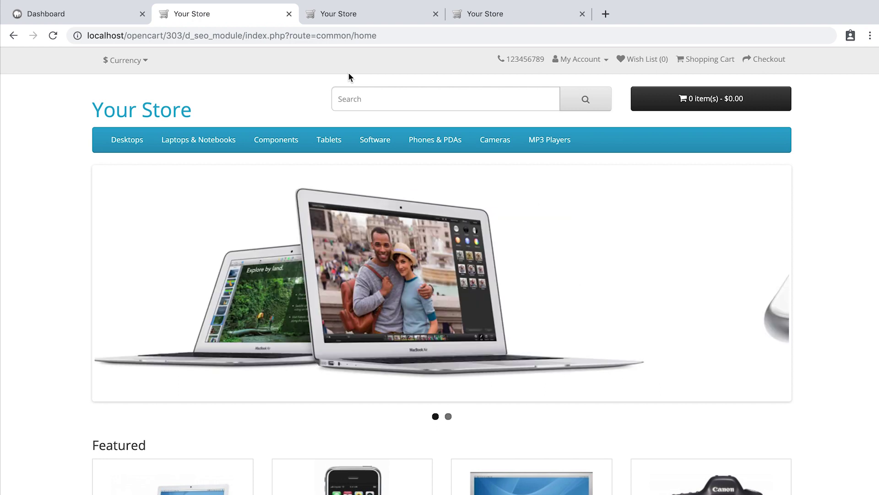
Step: Open Canon EOS 5D from Featured in one tab and through the Cameras category in another
click(689, 478)
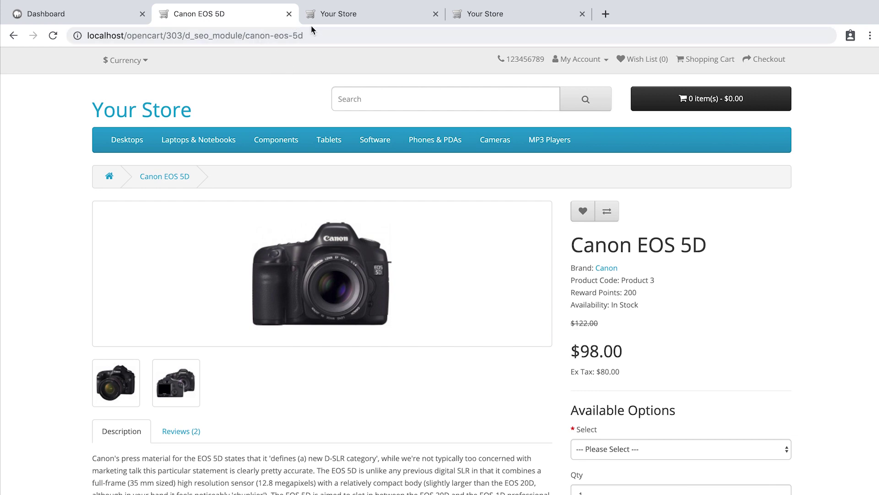
click(320, 16)
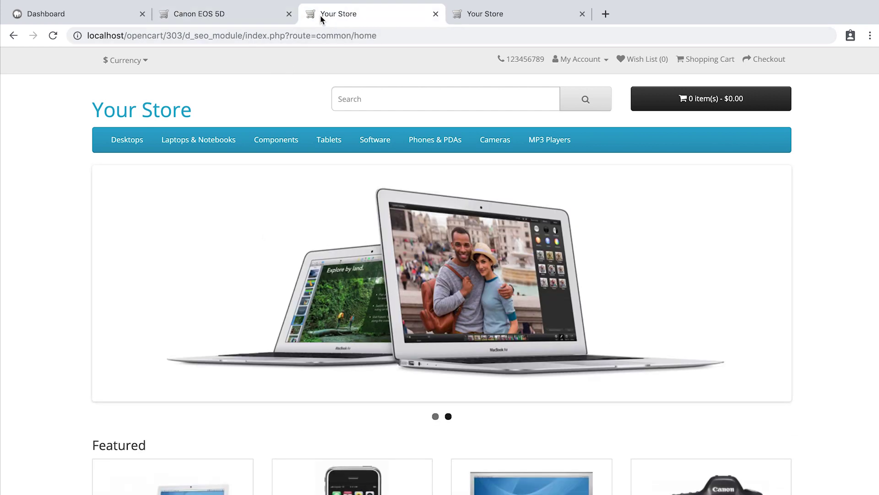
click(494, 141)
click(362, 326)
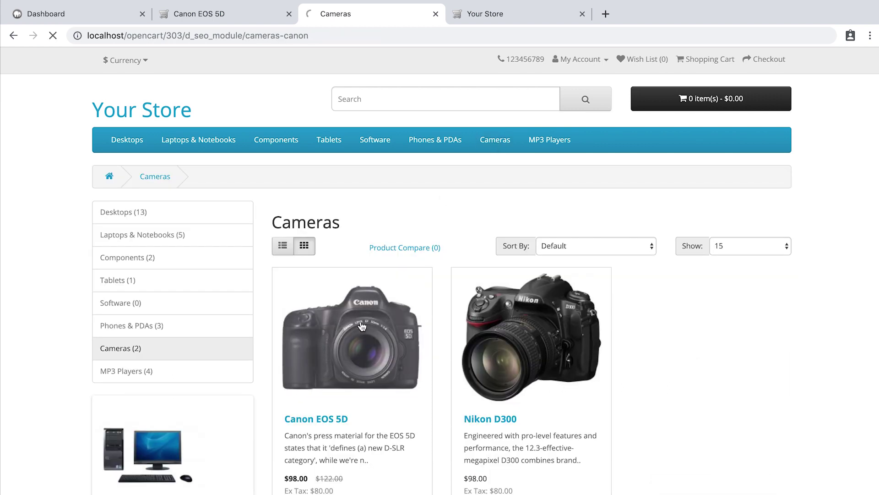
drag(246, 35, 307, 37)
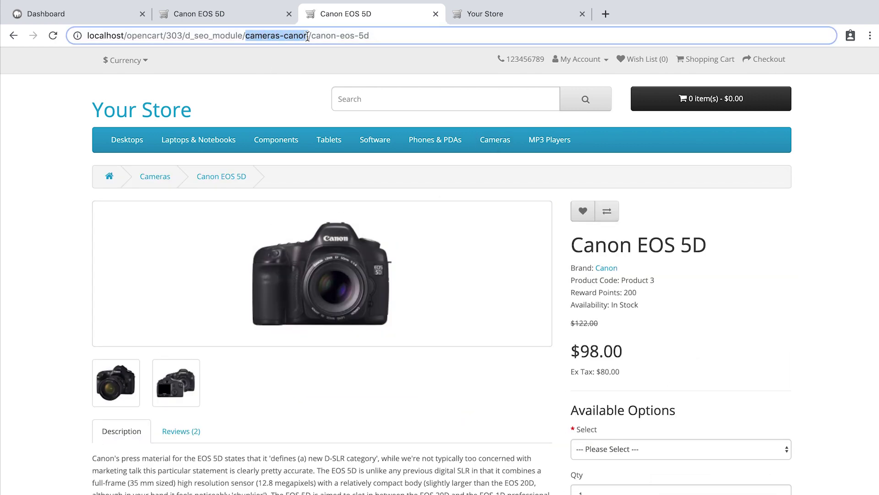
click(329, 65)
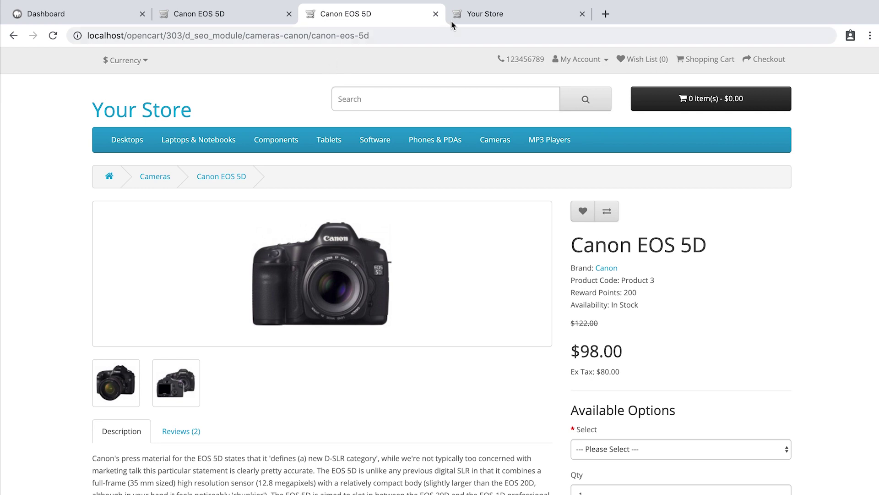
Step: Open Canon EOS 5D via Brands > Canon, compare its canon/ address, and return to the dashboard
click(481, 18)
scroll(471, 180, down, 10)
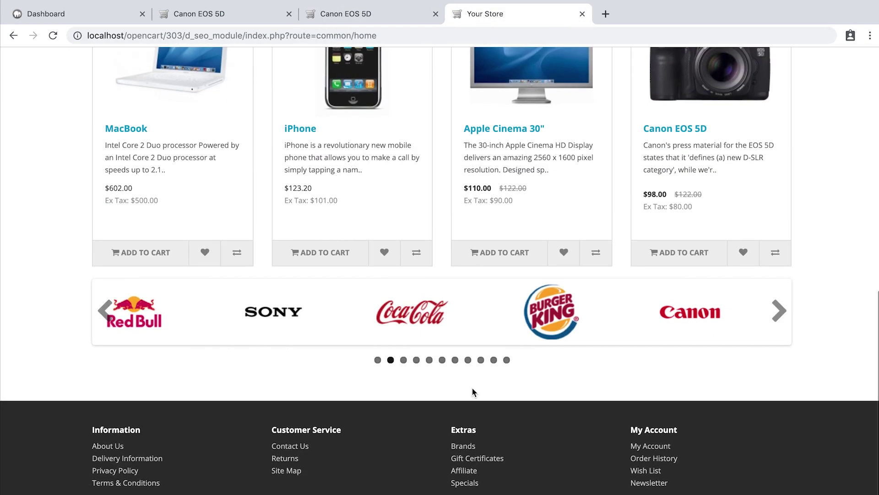
click(464, 448)
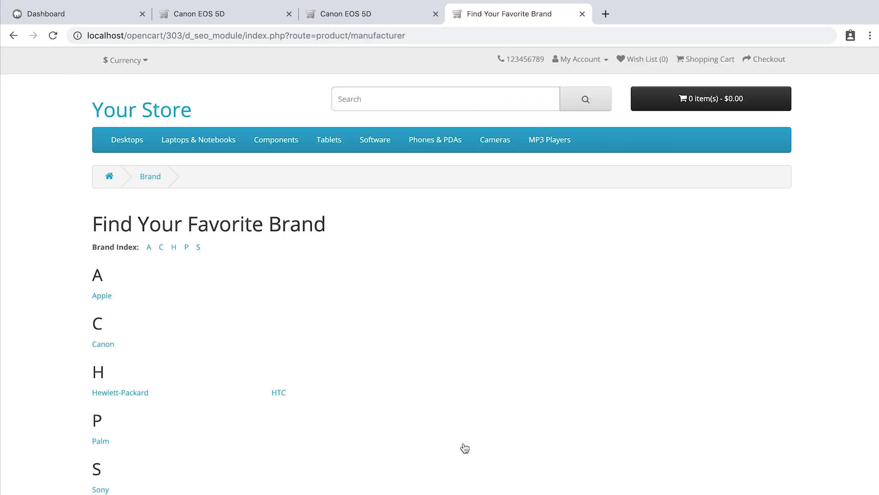
click(105, 348)
click(164, 340)
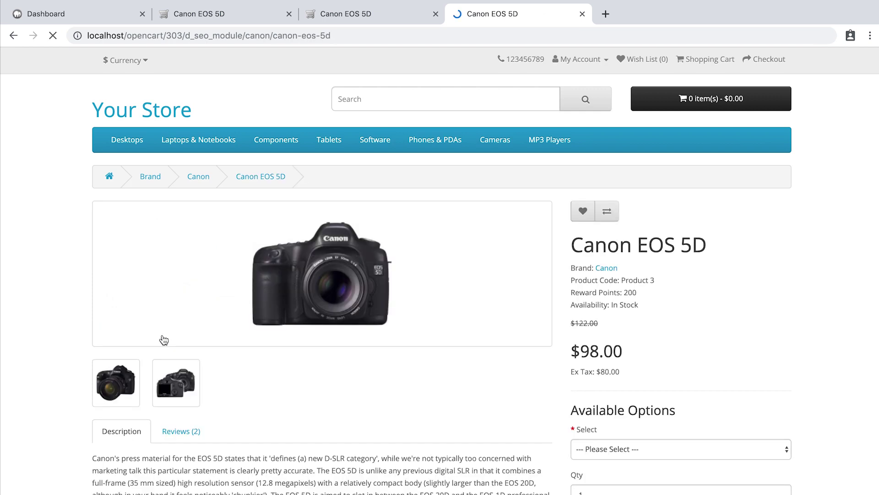
double_click(268, 35)
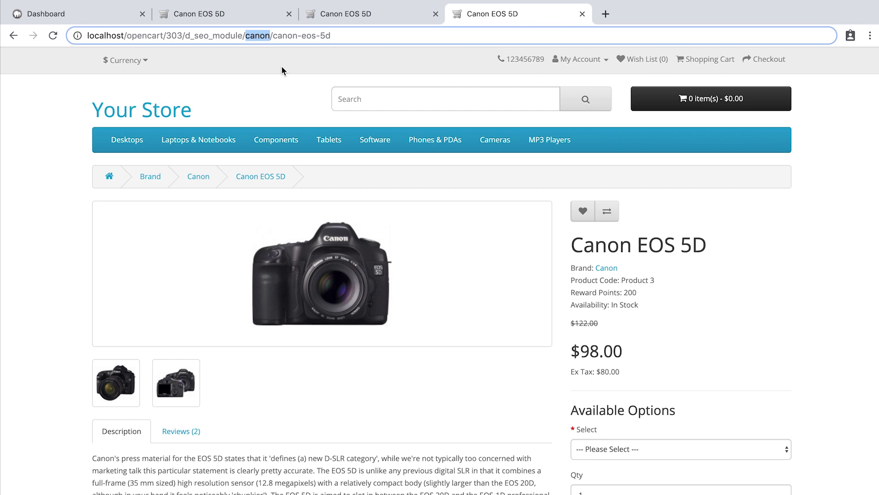
click(246, 23)
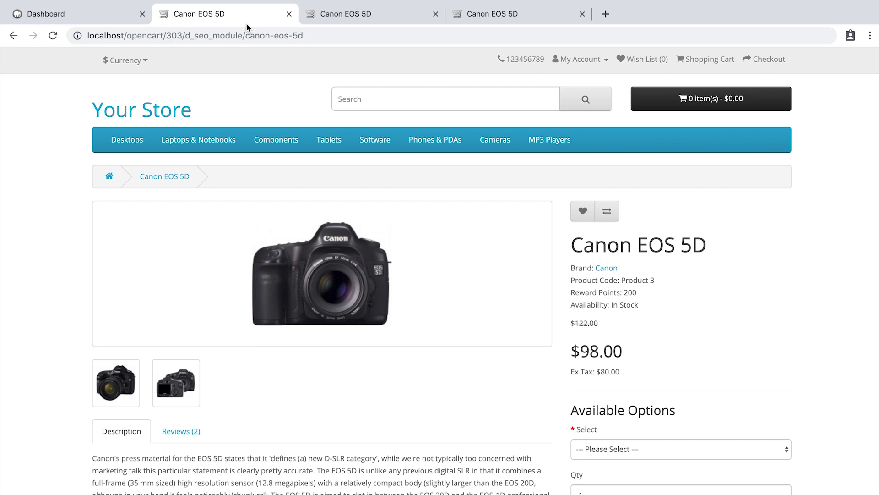
click(115, 18)
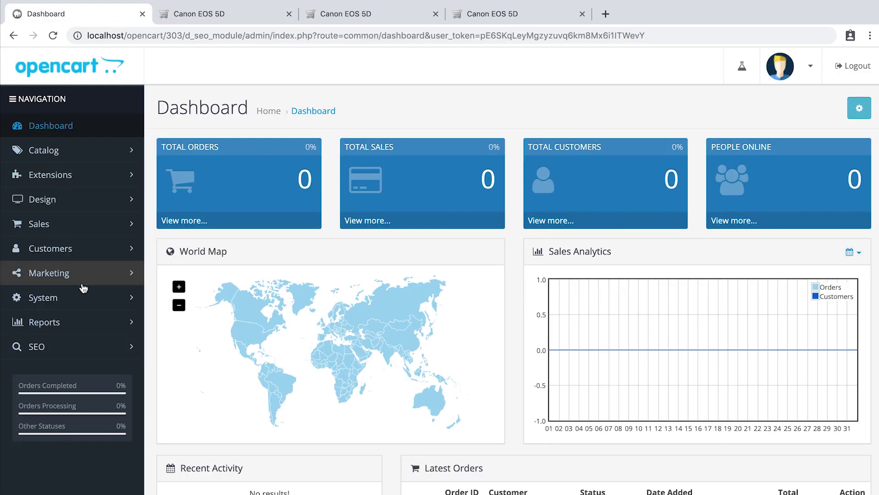
Step: Turn the SEO Module URL status on and save its settings
click(77, 347)
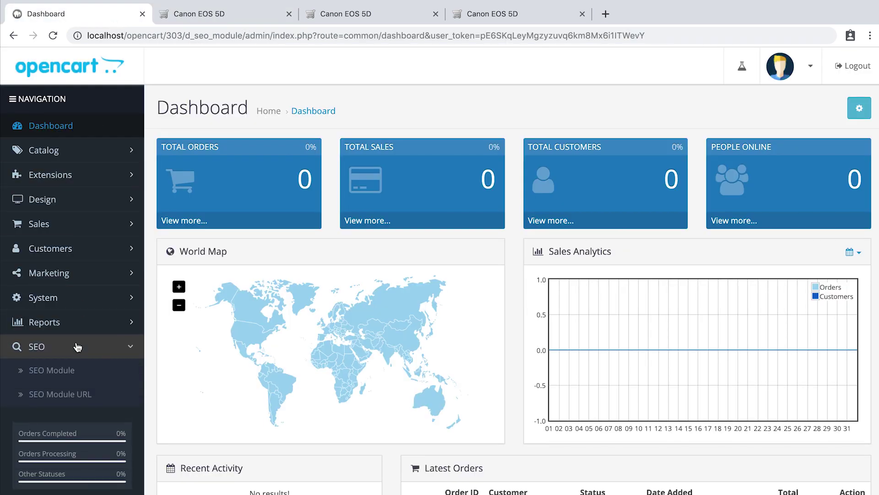
click(79, 394)
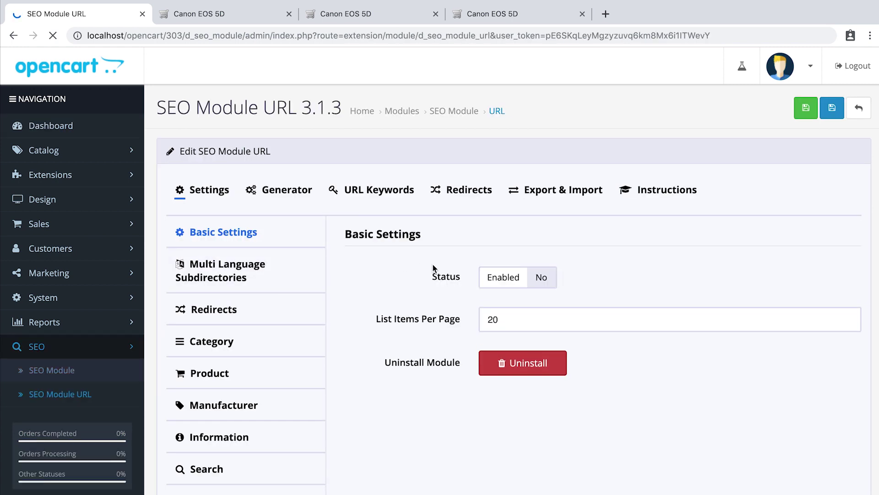
click(550, 283)
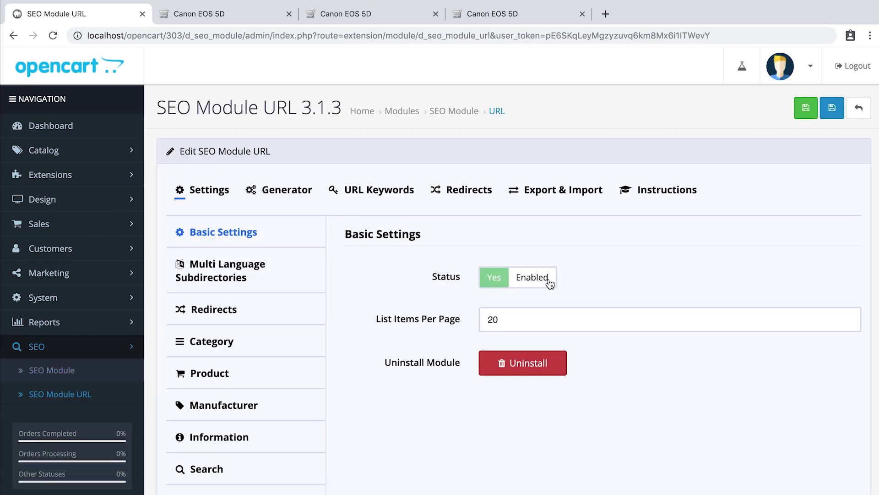
click(801, 113)
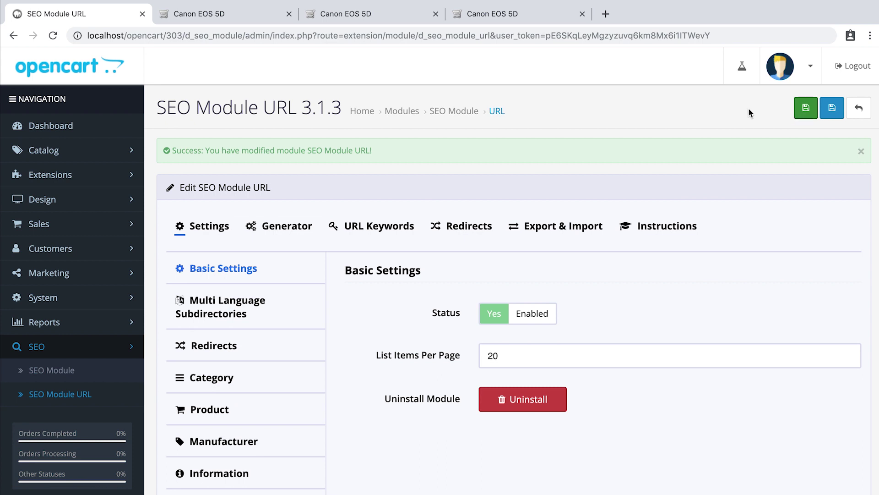
Step: Reload the category-path and brand-path Canon EOS 5D tabs to see them at canon-eos-5d
click(363, 15)
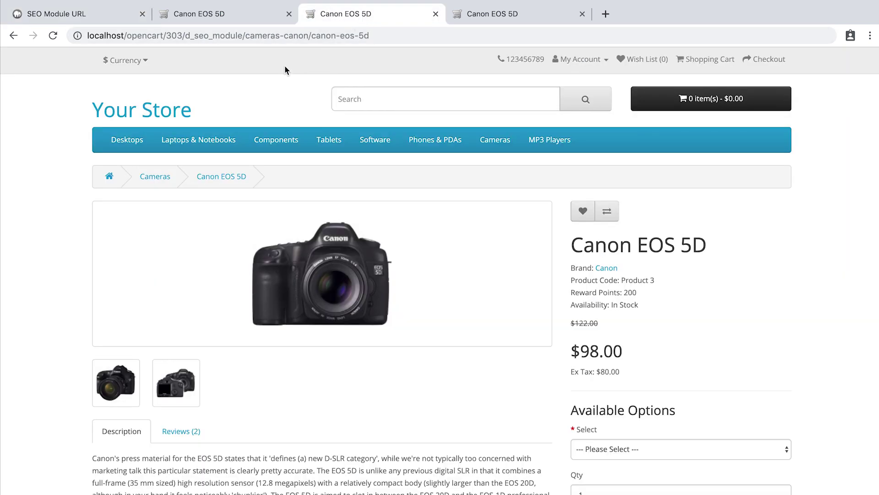
click(51, 38)
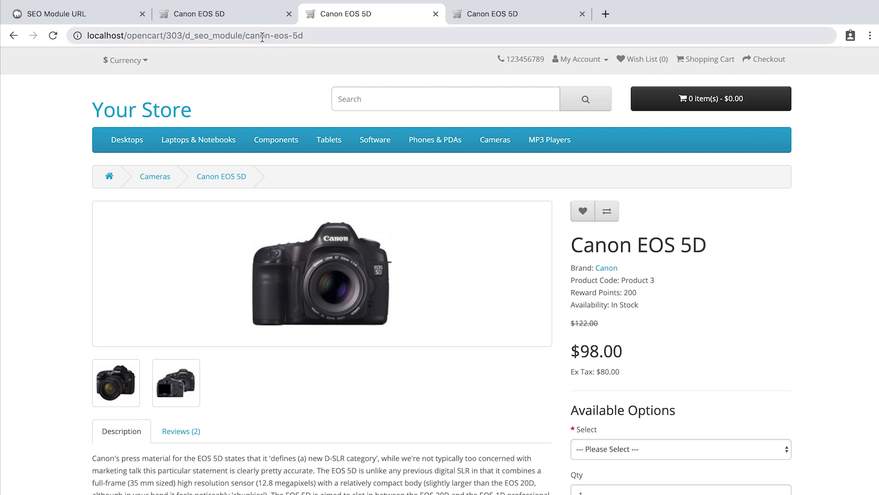
click(526, 16)
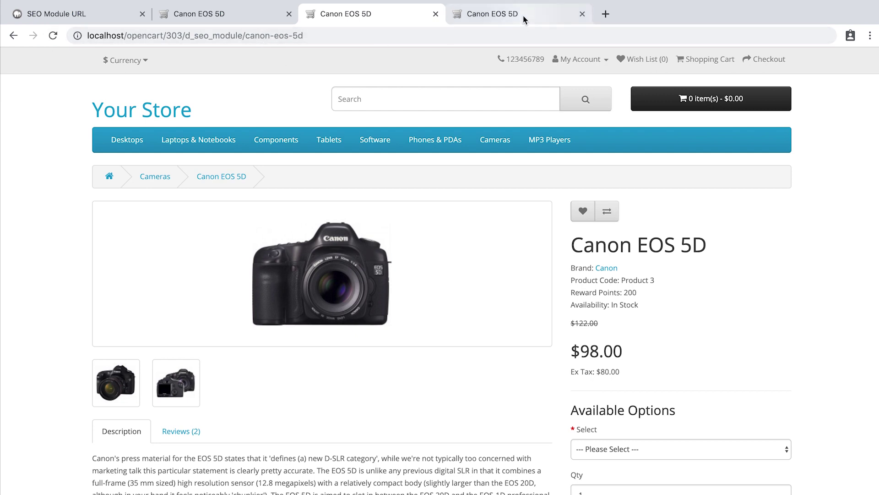
click(52, 37)
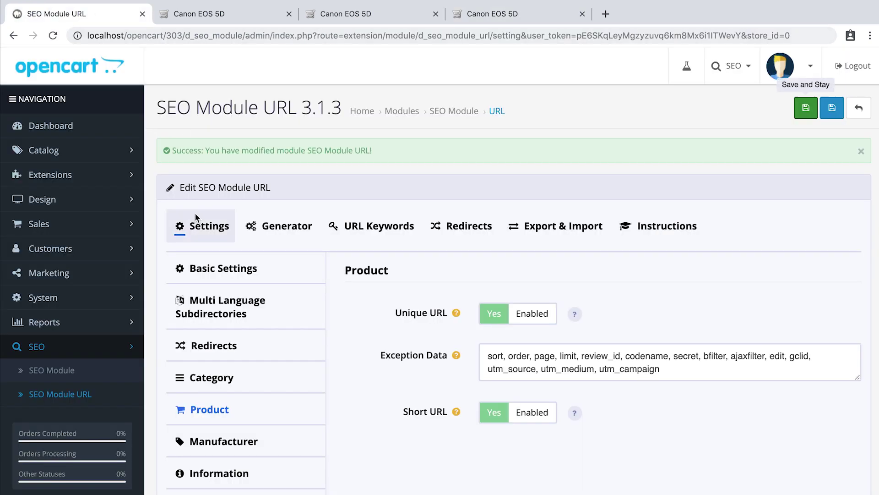
Step: Set Product Short URL to No, save, and reload Canon EOS 5D at cameras-canon/canon-eos-5d
click(188, 223)
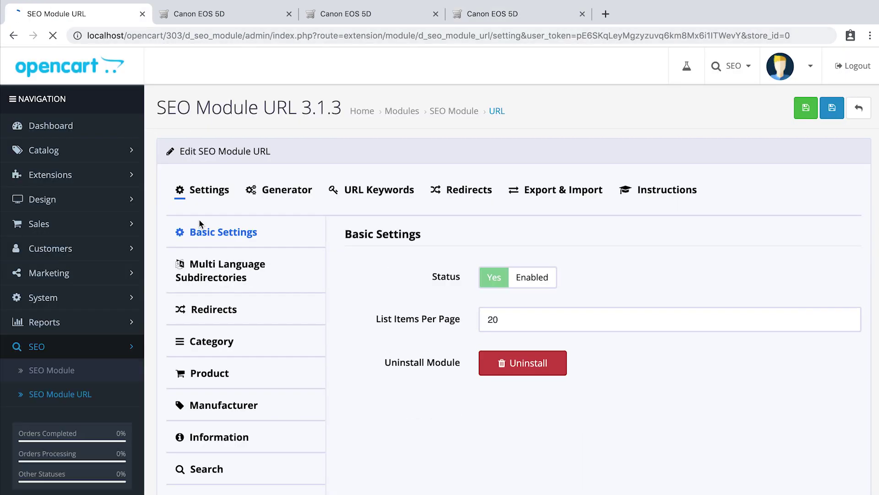
click(226, 369)
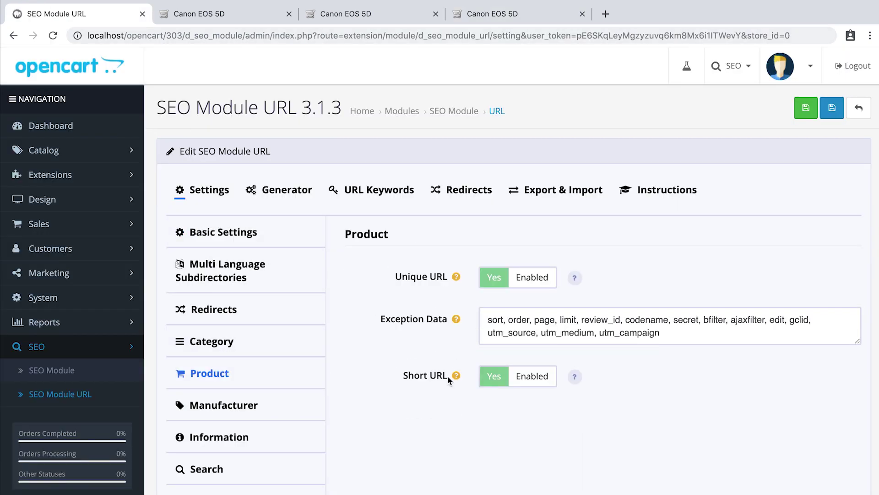
click(494, 377)
click(804, 106)
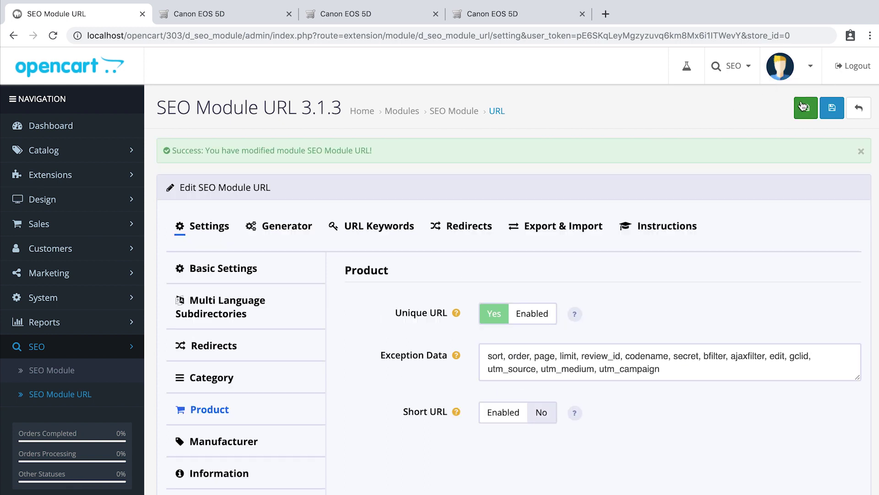
click(221, 15)
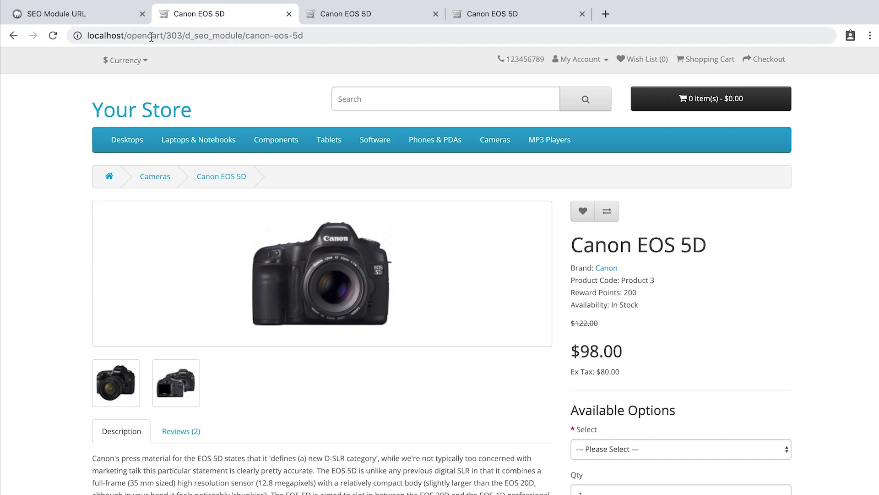
click(52, 37)
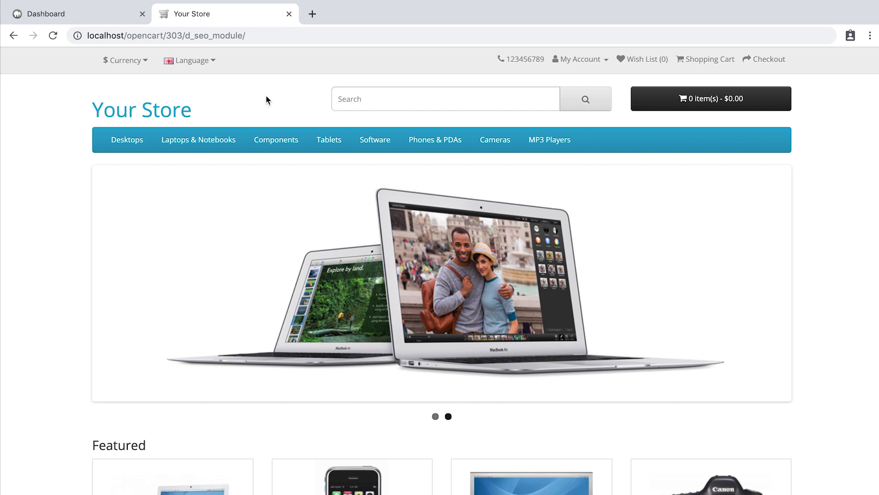
Step: Enable Multi Language Subdirectories with subdirectory names en for English and es for Spanish
click(98, 14)
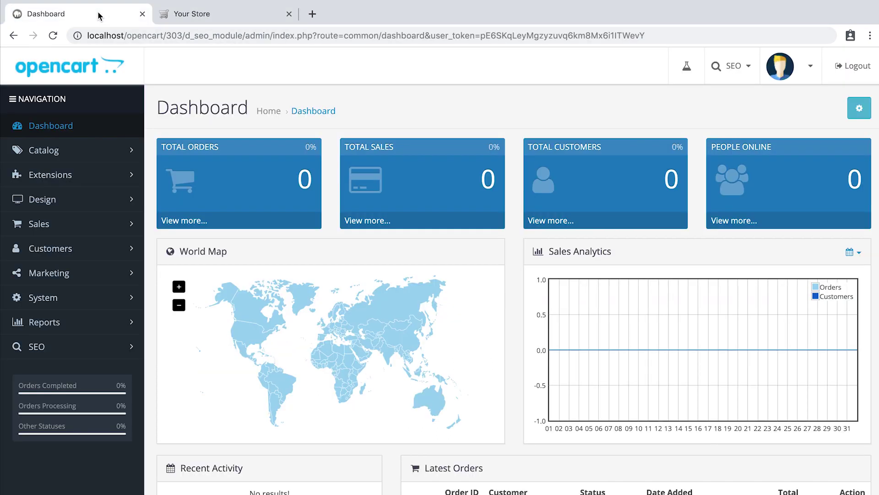
click(51, 347)
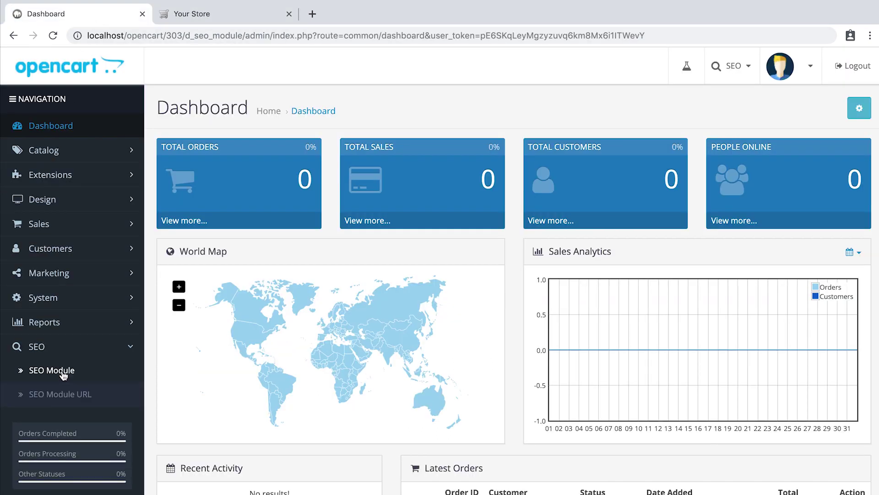
click(67, 398)
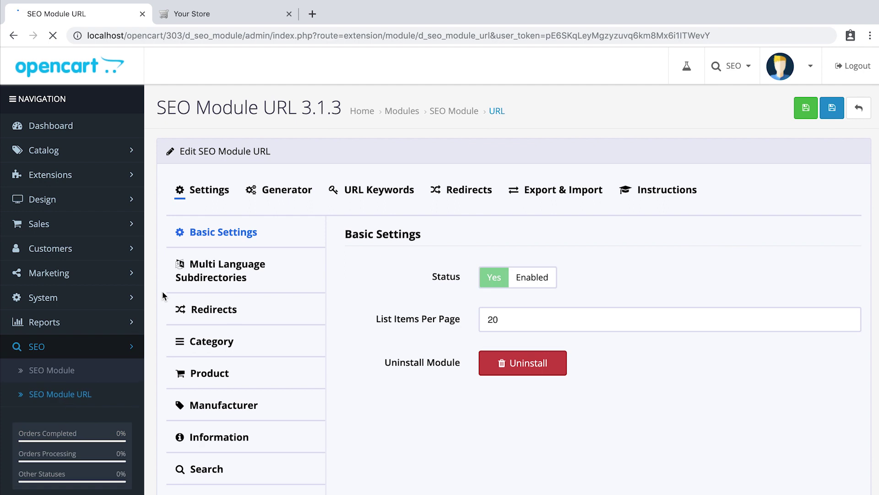
click(184, 281)
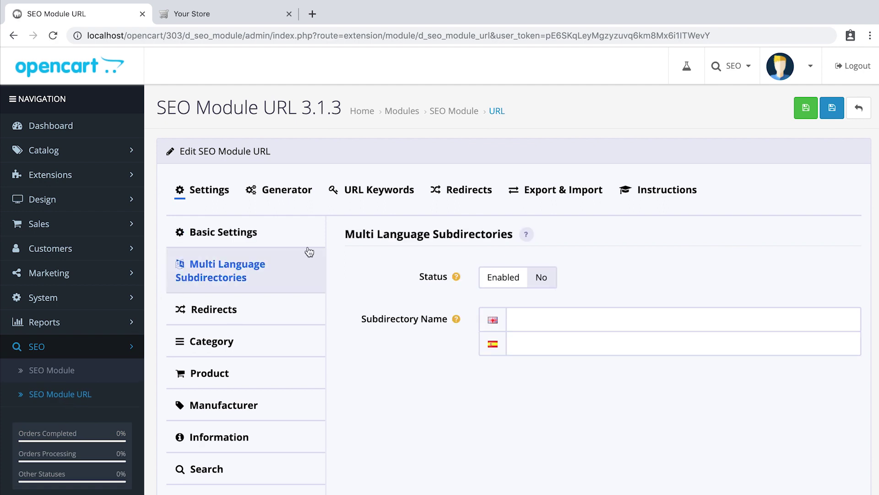
click(545, 279)
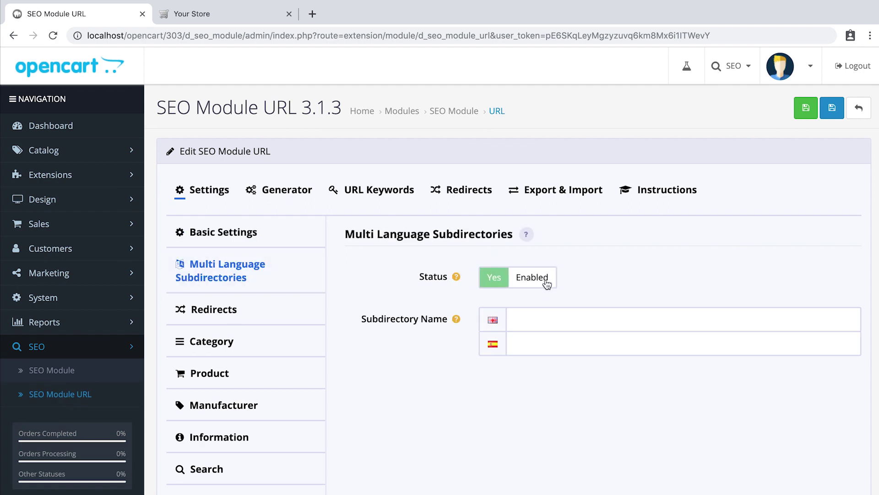
click(531, 315)
click(519, 342)
text(en)
Step: Save the subdirectory settings and refresh the SEO URL cache
click(802, 112)
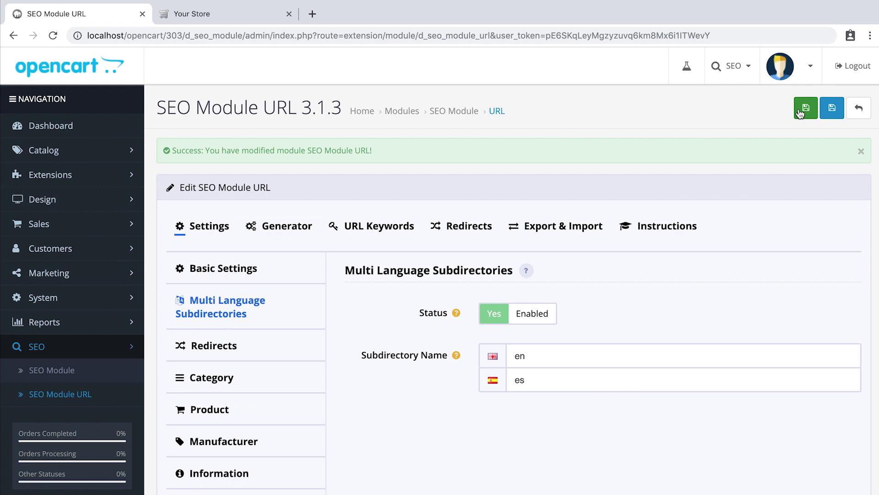
click(733, 67)
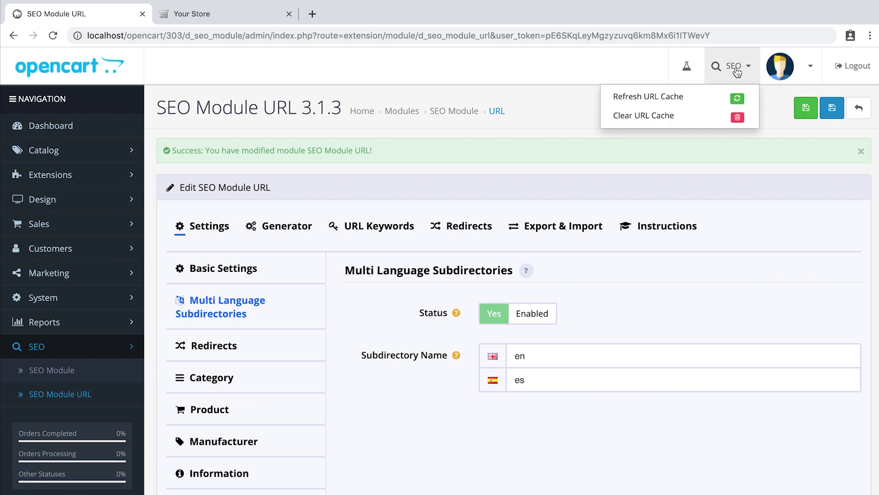
click(710, 101)
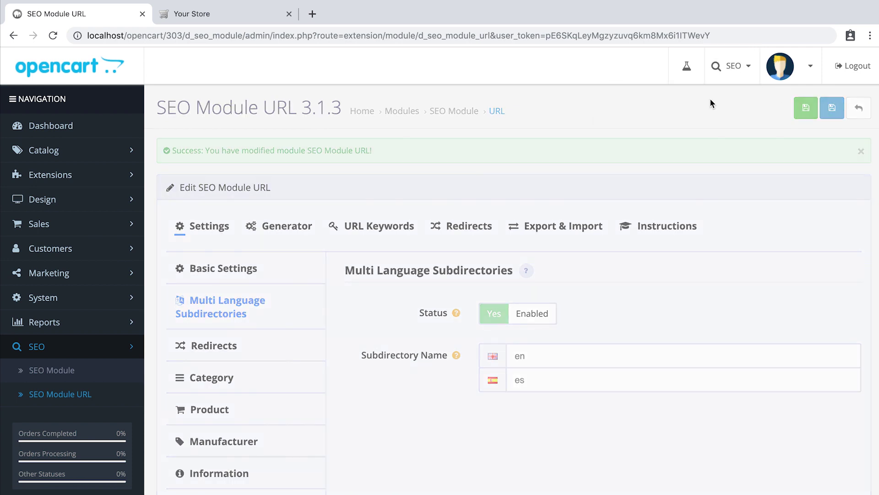
Step: Reload the storefront, open Canon EOS 5D under /en/, switch to Spanish, then go home
click(227, 15)
click(52, 40)
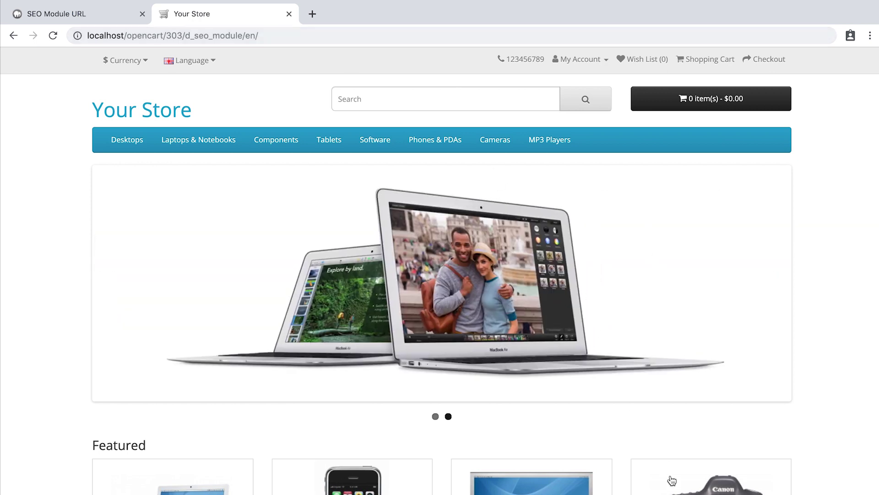
click(672, 479)
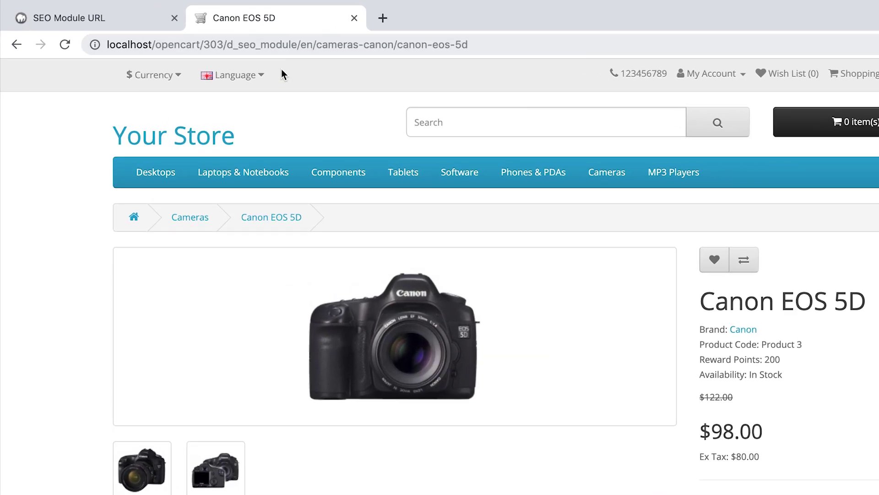
click(201, 61)
click(194, 106)
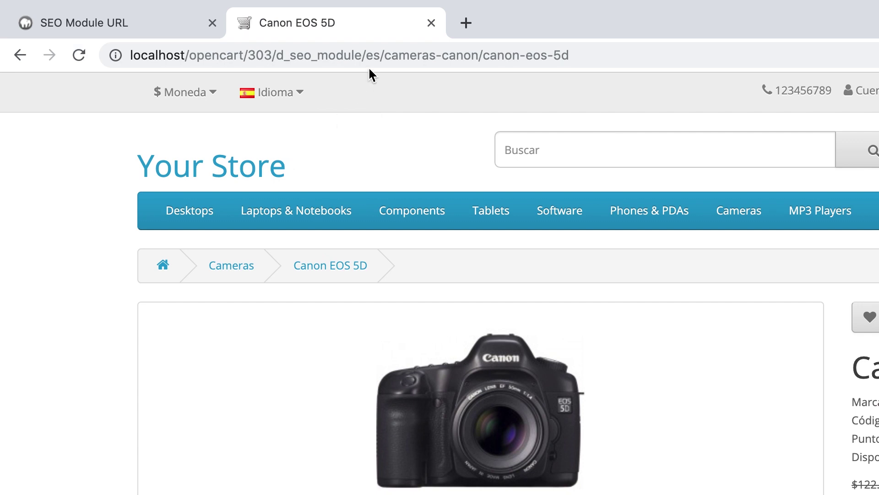
click(258, 177)
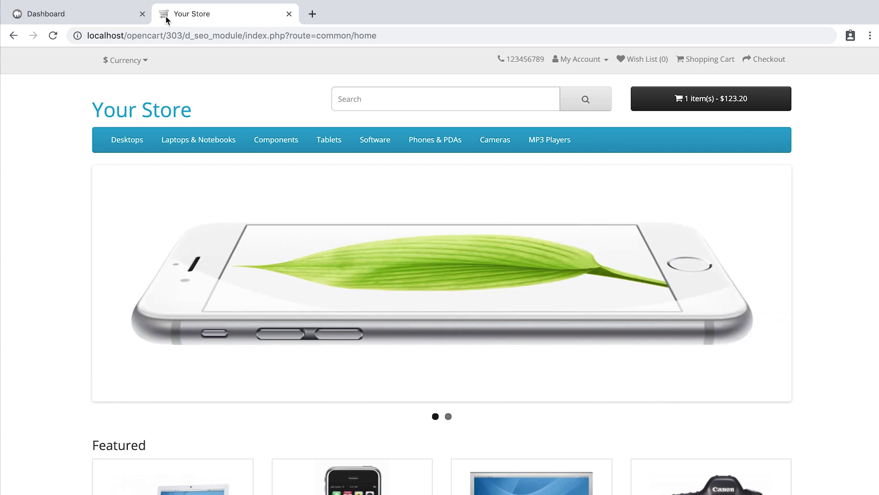
Step: Check the route-based addresses of the storefront home, shopping cart and checkout pages
drag(315, 36, 383, 36)
click(699, 60)
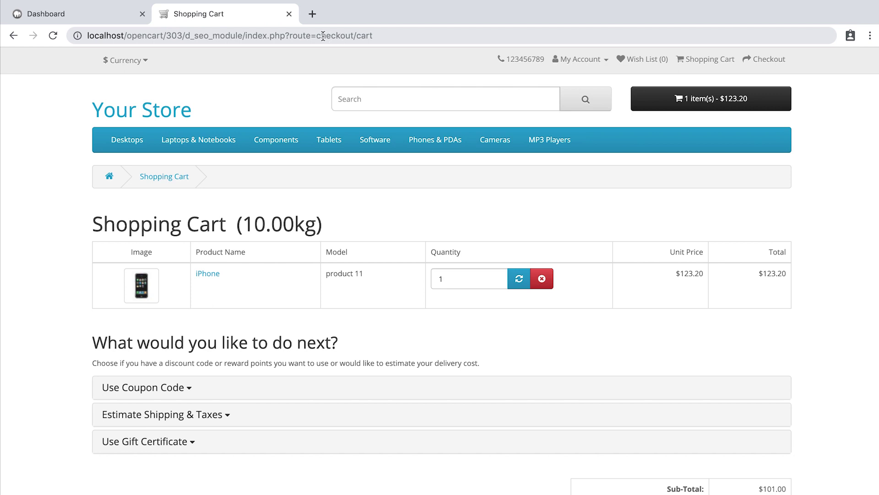
drag(316, 35, 382, 29)
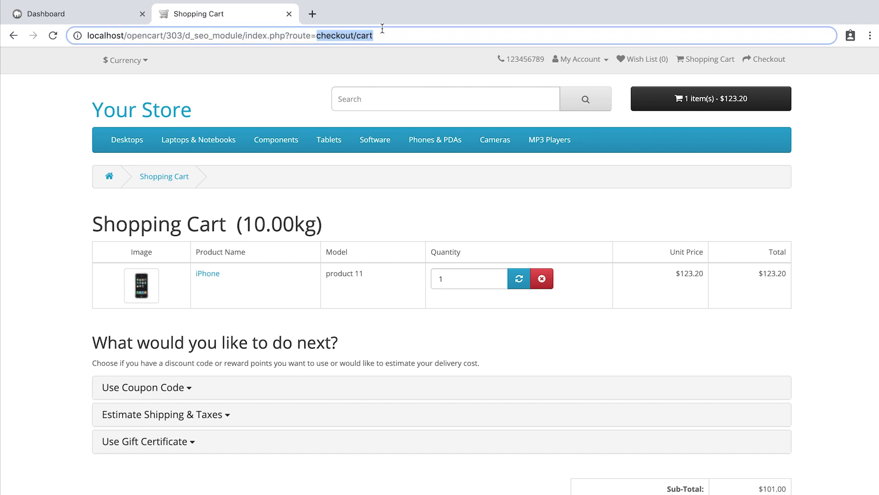
click(755, 59)
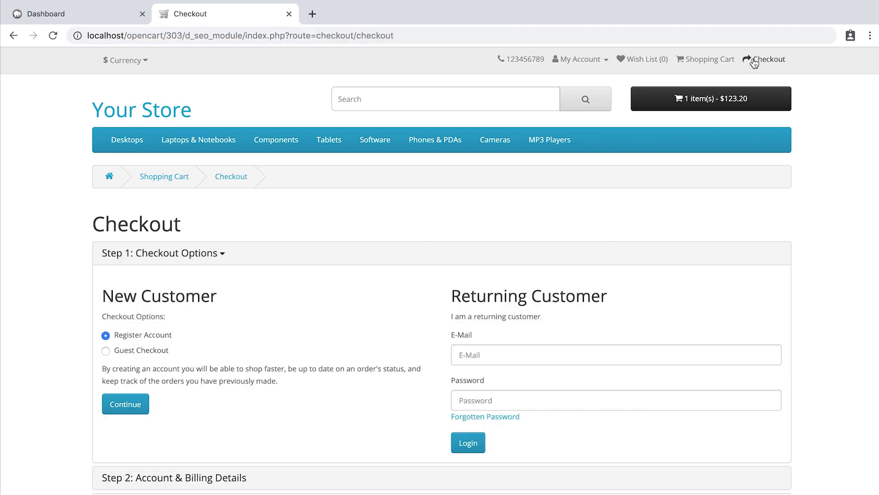
Step: Visit the footer Specials and Contact Us pages, then return to the admin Dashboard
scroll(840, 212, down, 5)
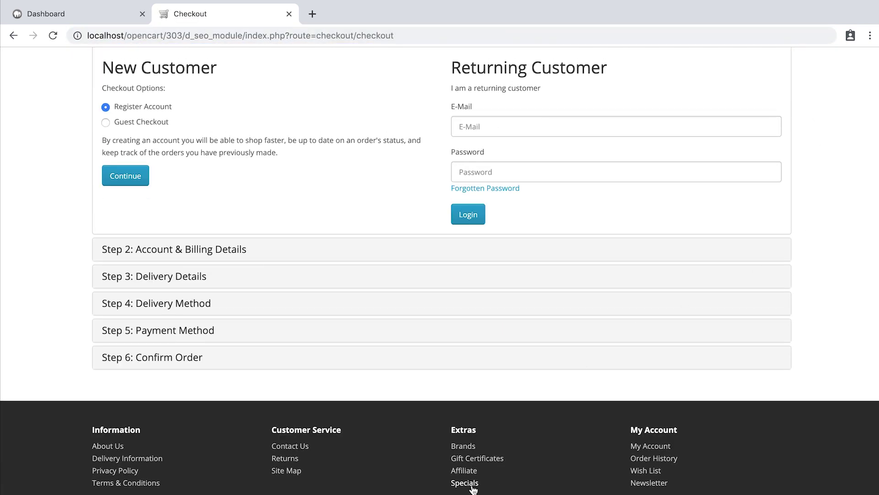
click(473, 485)
scroll(473, 489, down, 5)
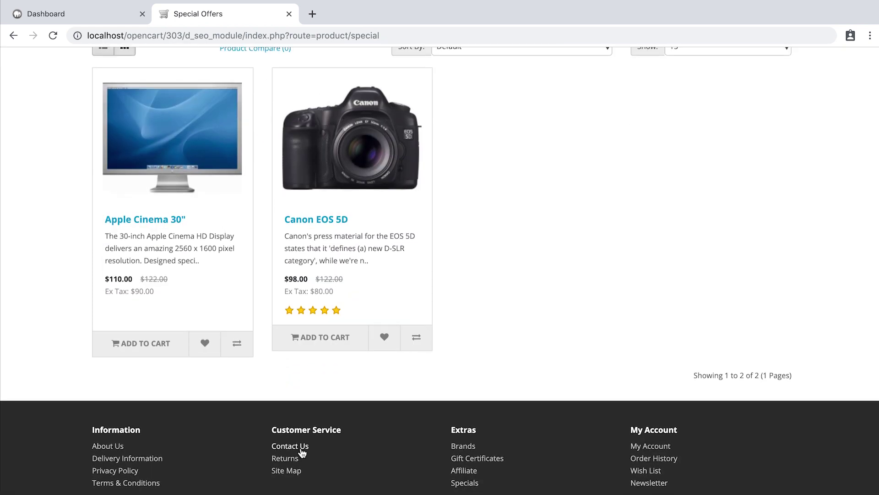
click(277, 446)
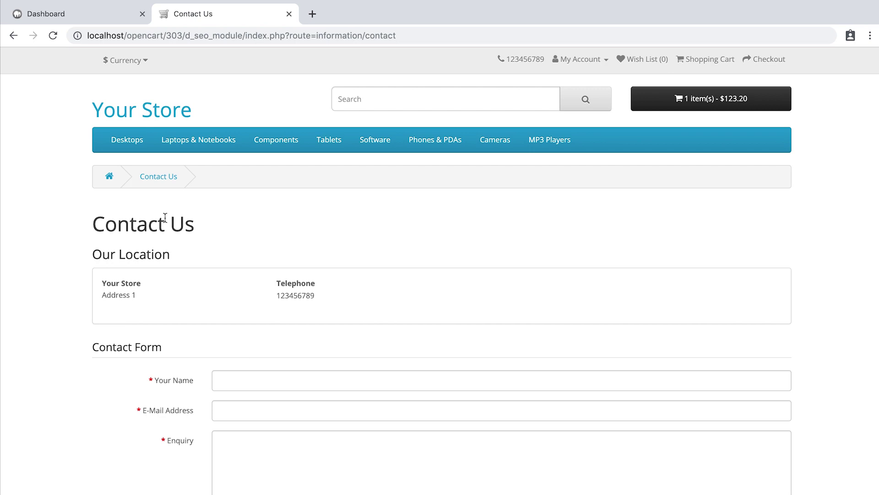
click(72, 19)
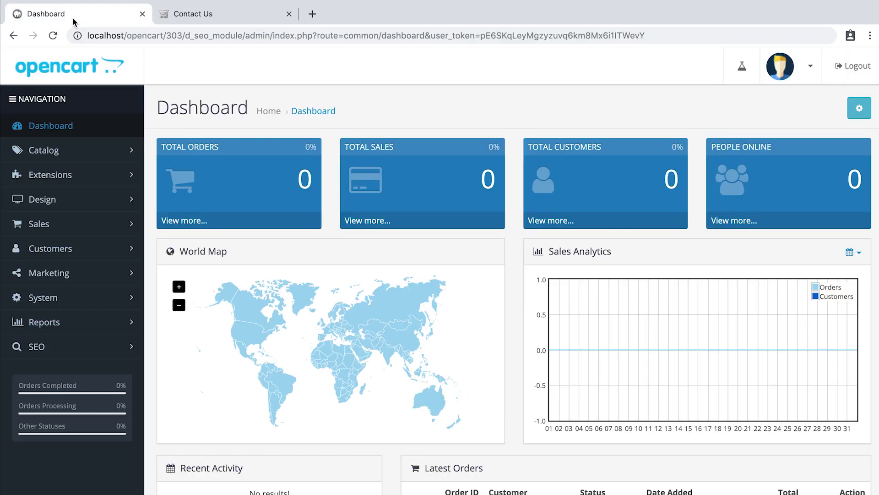
Step: Enable the SEO Module URL status and save the setting
click(59, 349)
click(64, 401)
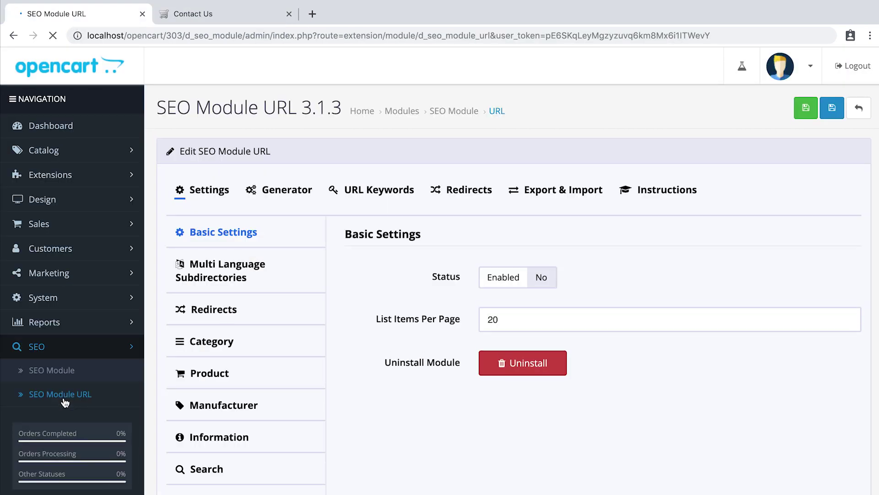
click(512, 278)
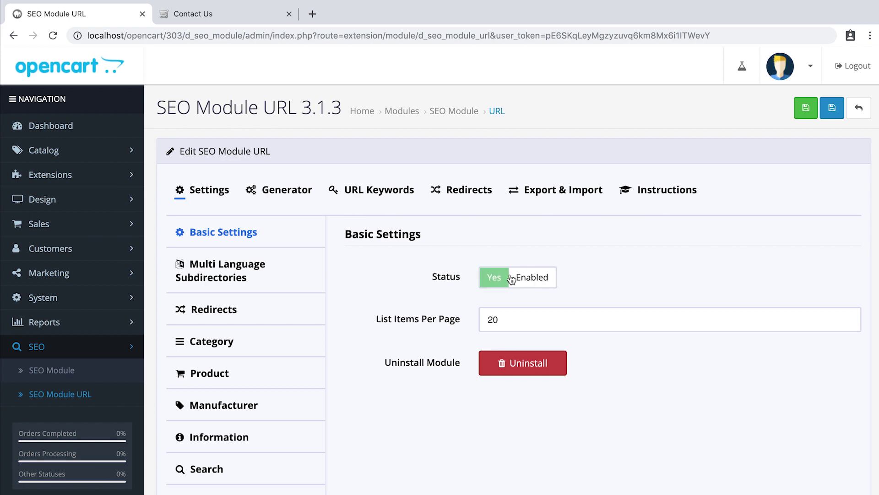
click(806, 108)
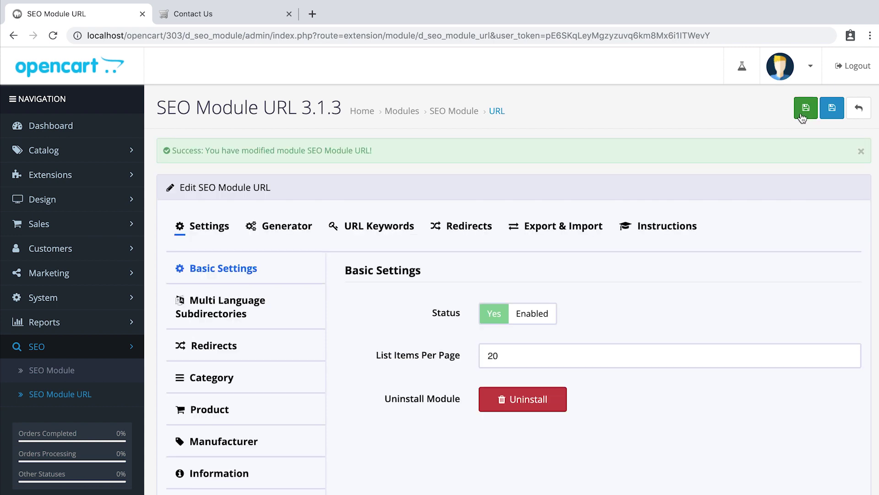
Step: Create the default Custom Page URL keywords and refresh the URL cache
click(395, 227)
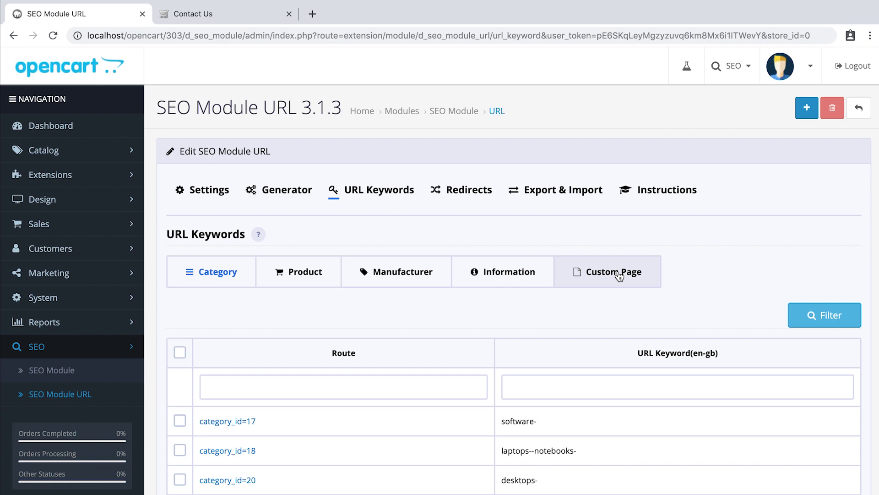
click(620, 275)
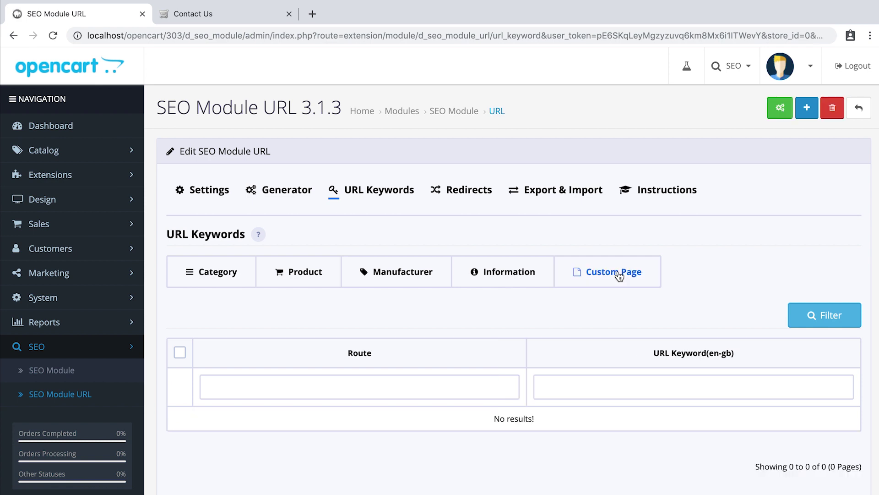
click(780, 110)
click(546, 143)
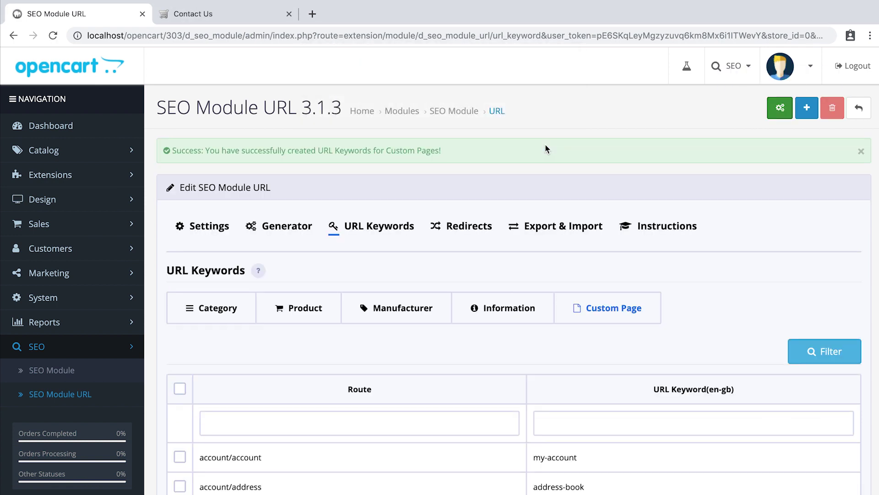
click(732, 68)
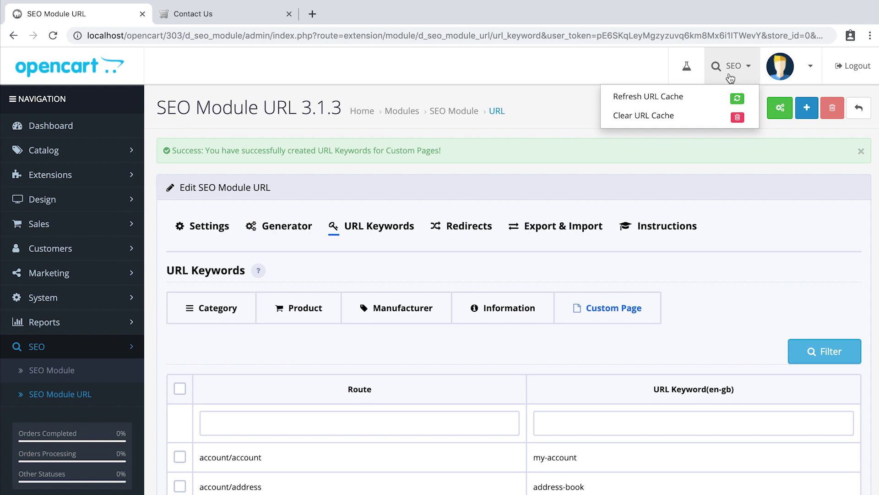
click(680, 100)
Step: Reload Contact Us to get its clean contact-us address, then open the shopping cart
click(238, 23)
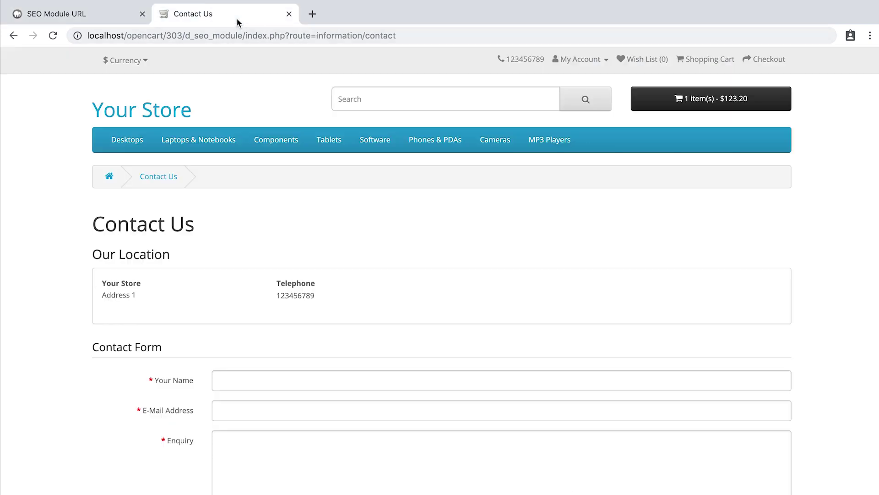
click(50, 38)
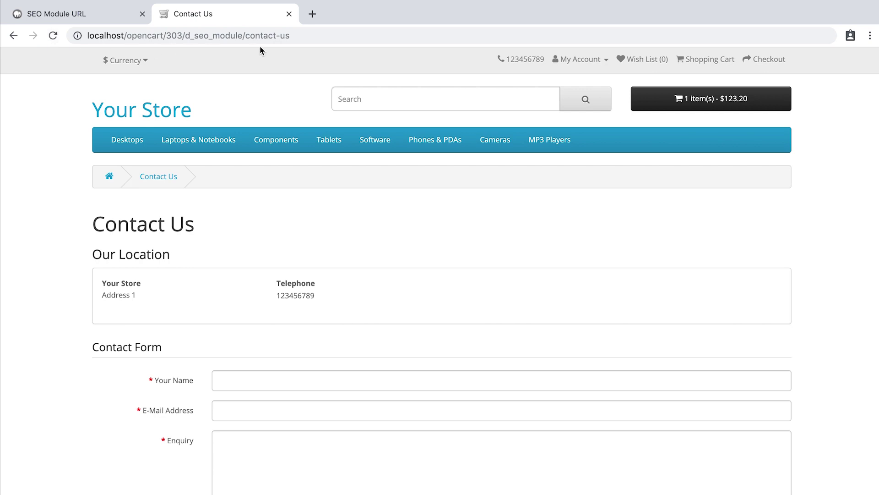
click(702, 61)
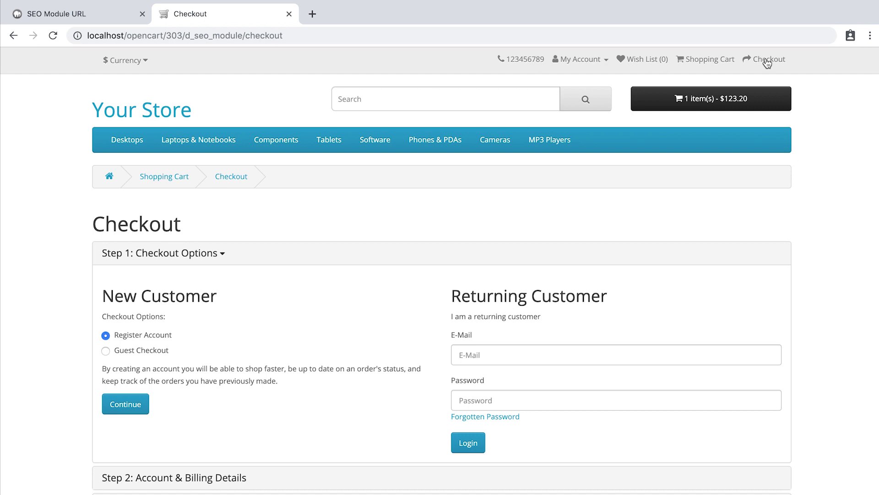
Step: Change the my-account Custom Page URL keyword to account and save it
click(111, 16)
scroll(517, 382, down, 4)
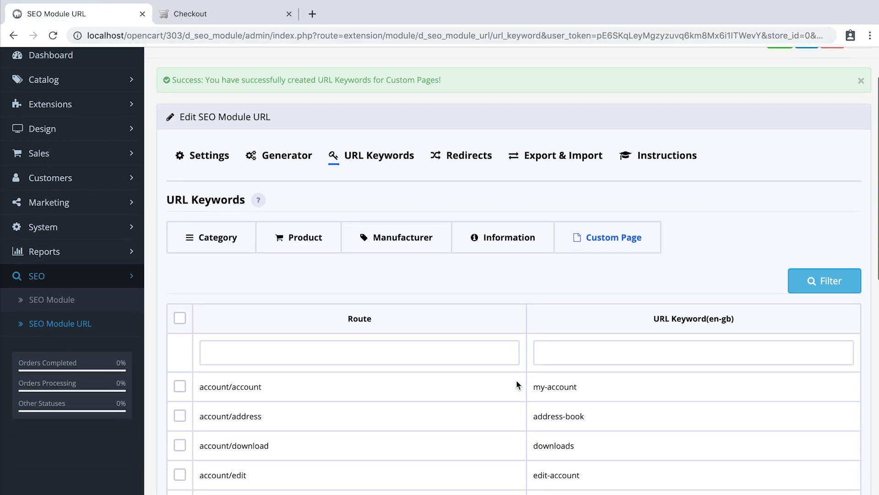
click(564, 306)
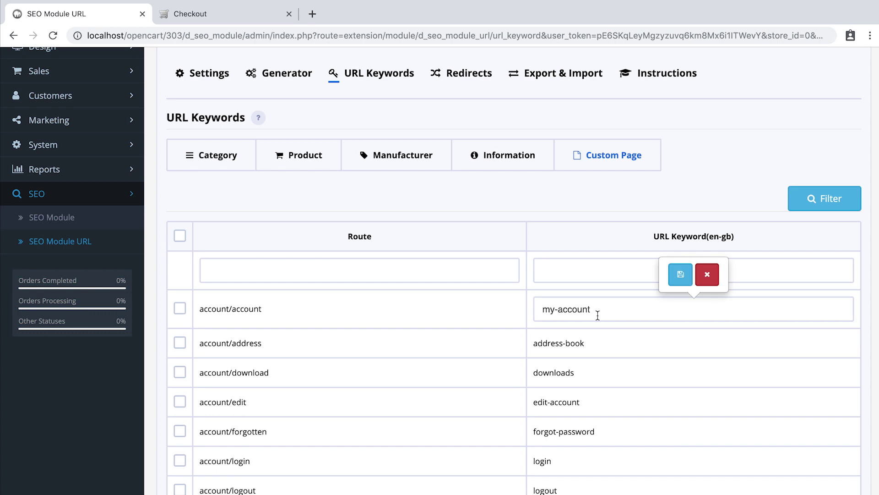
drag(558, 310, 545, 310)
key(BackSpace)
click(672, 277)
scroll(685, 270, down, 1)
scroll(685, 270, up, 3)
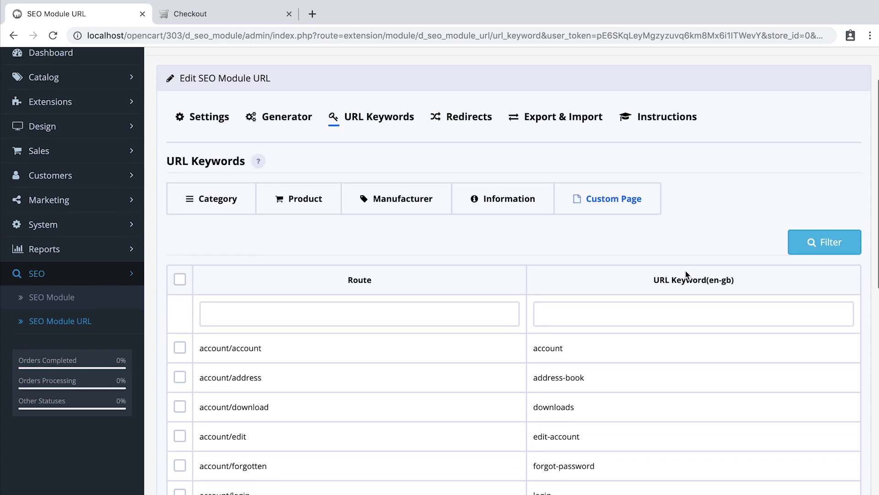
Step: Open and close the Add URL Keyword form, then view MacBook at its macbook address
click(807, 71)
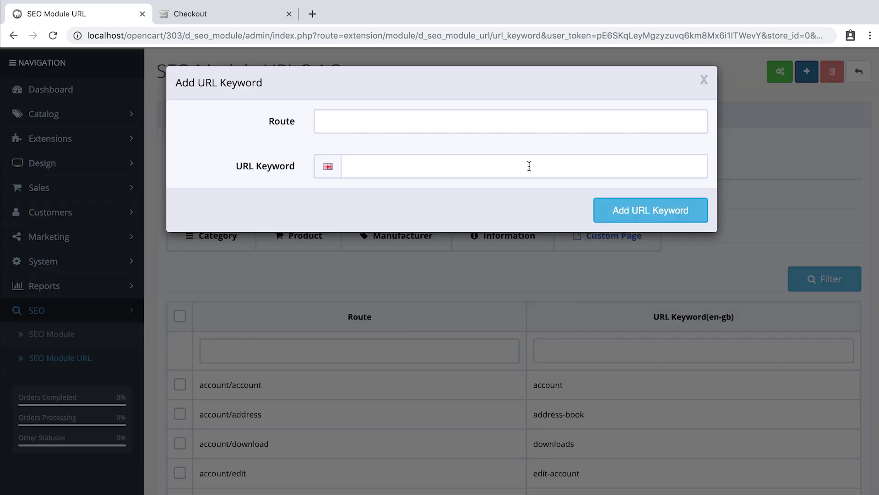
click(705, 83)
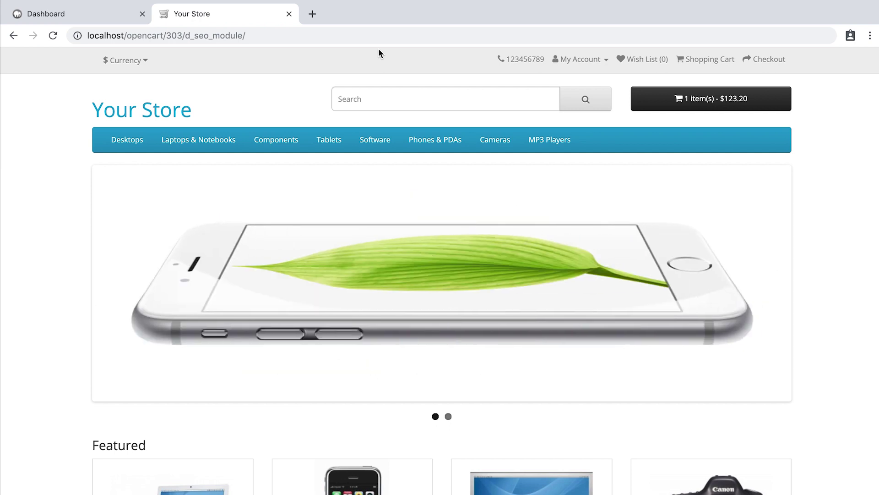
scroll(210, 236, down, 3)
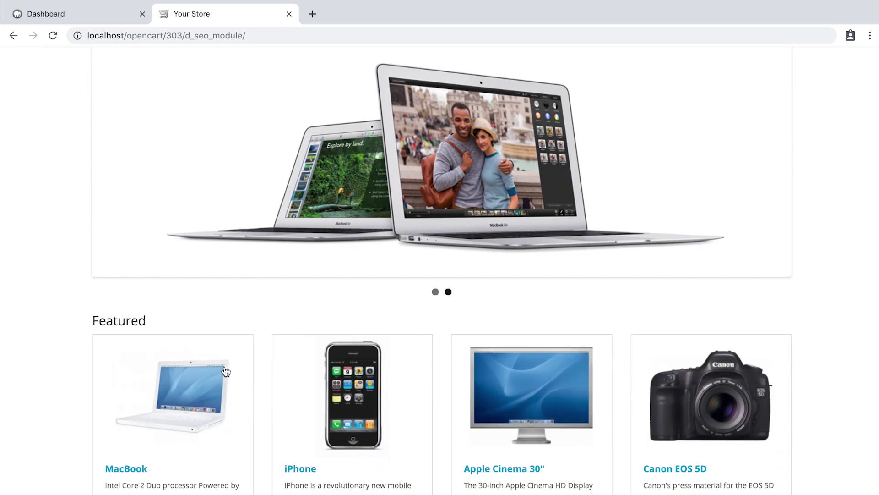
click(226, 372)
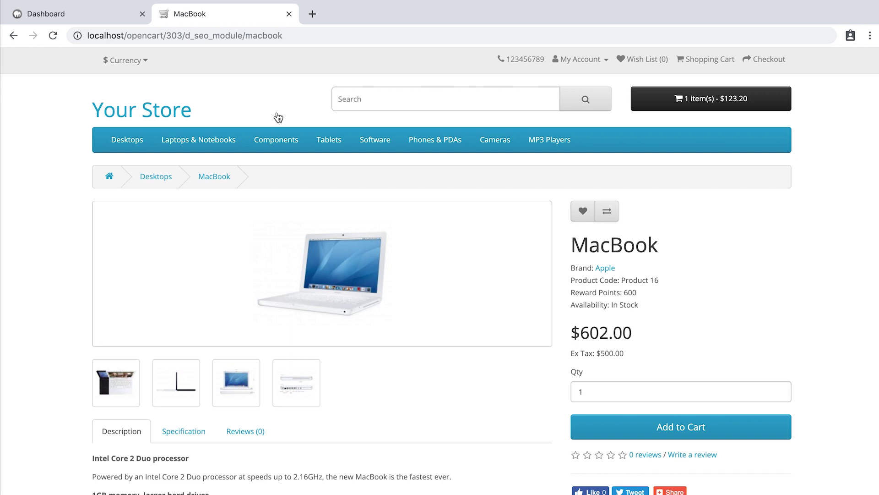
double_click(247, 36)
Step: Generate product URL keywords from the [name].html template in the SEO Module URL Generator
click(46, 14)
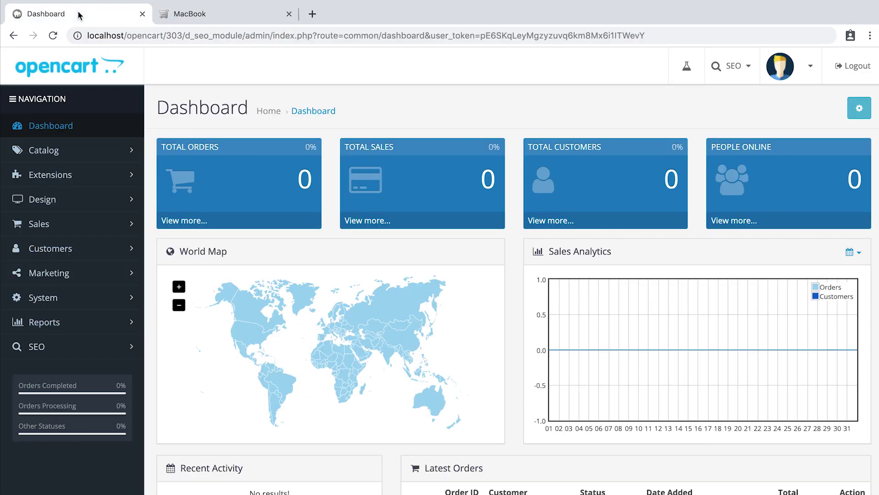
click(81, 357)
click(56, 393)
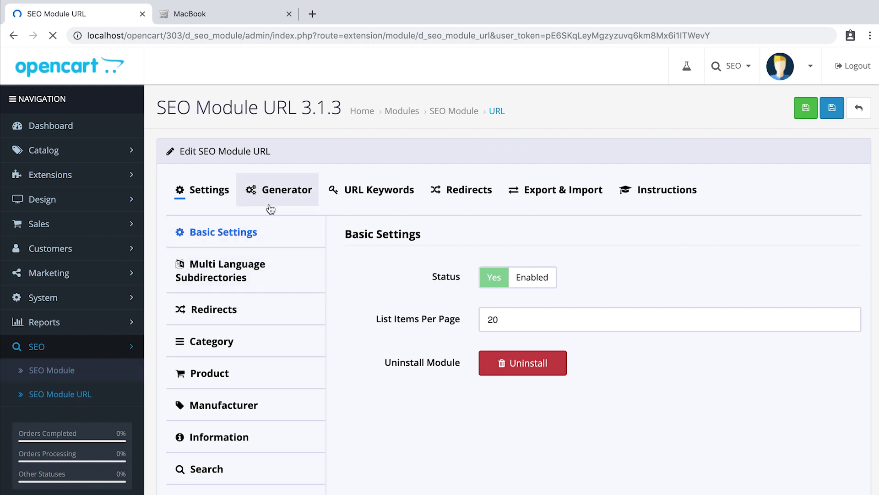
click(277, 201)
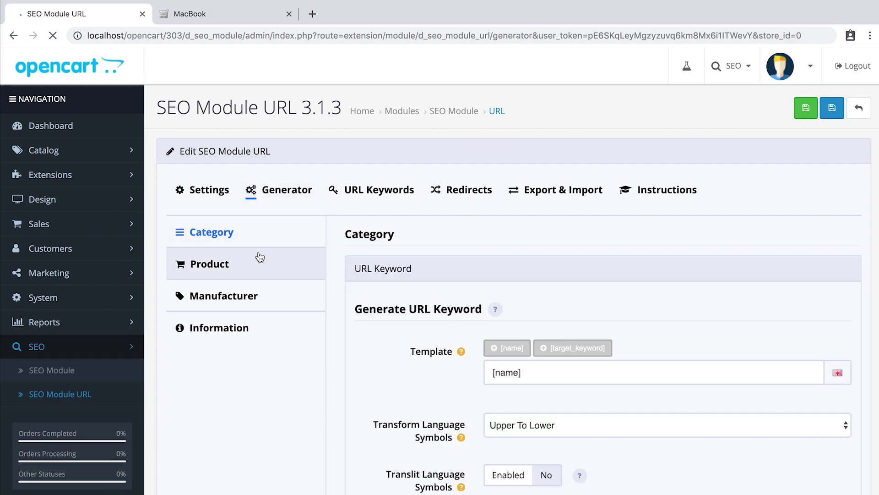
click(254, 266)
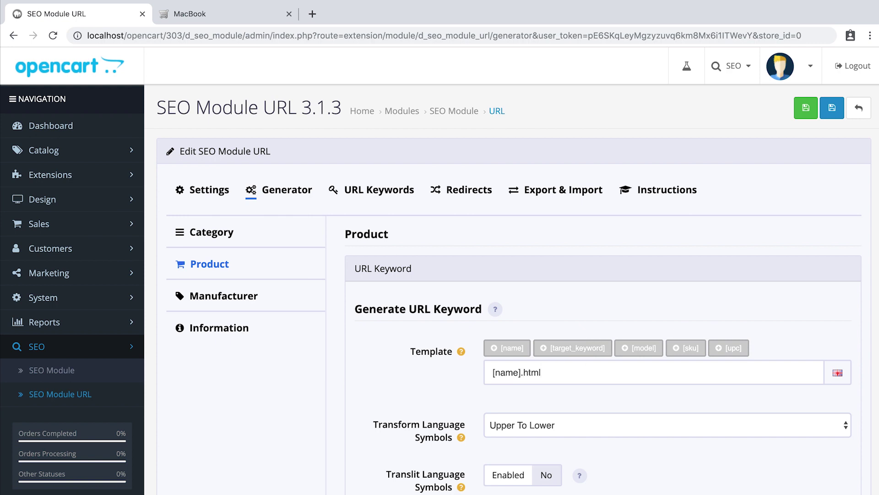
scroll(512, 275, down, 4)
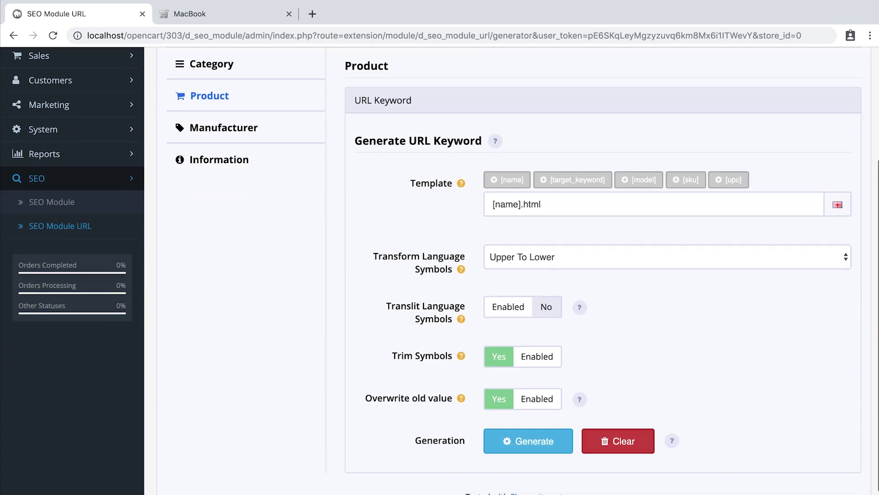
click(533, 447)
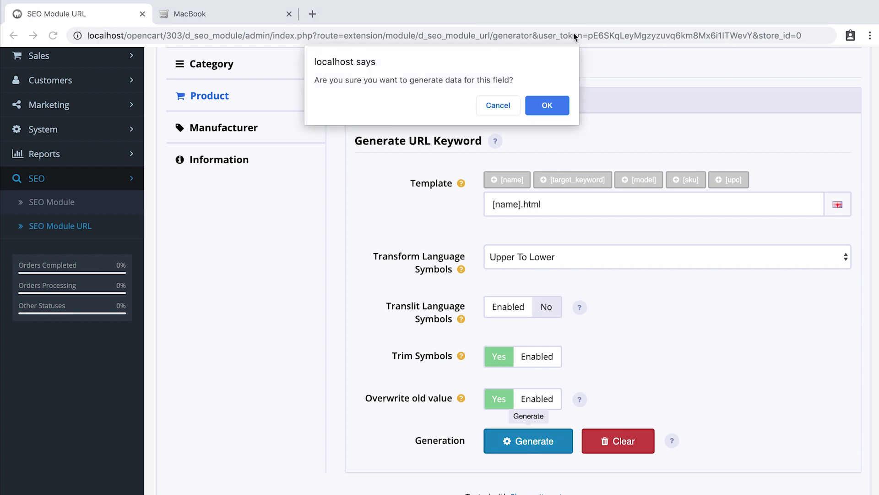
click(543, 104)
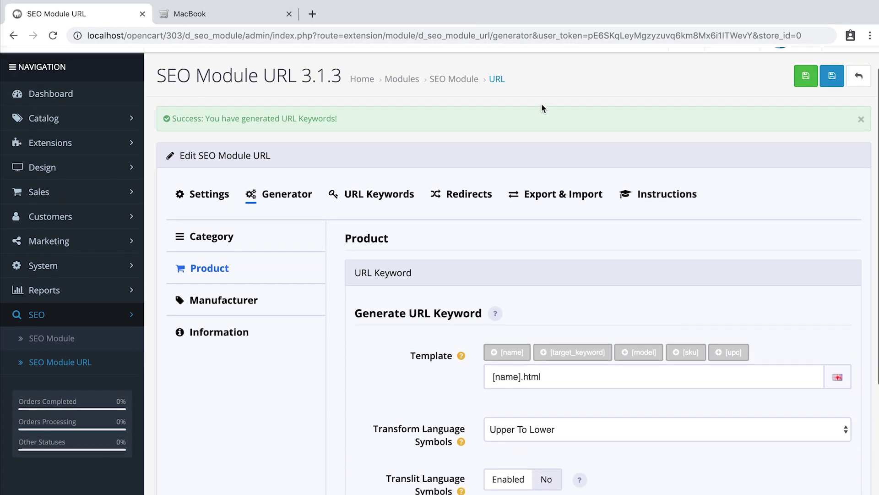
Step: Refresh the URL cache and save the SEO Module URL settings
click(732, 70)
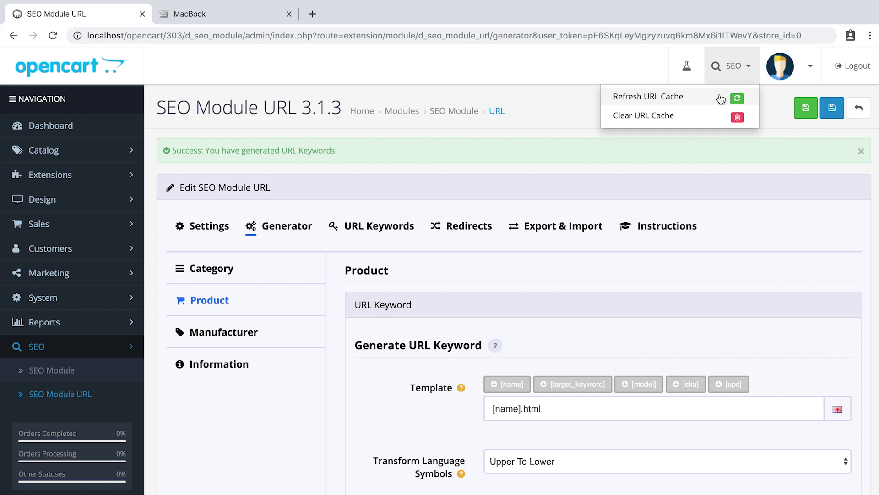
click(743, 99)
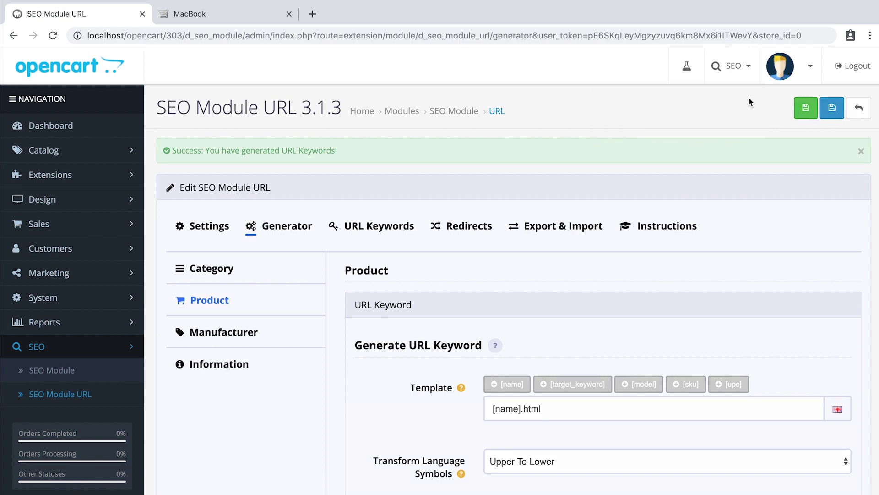
click(798, 110)
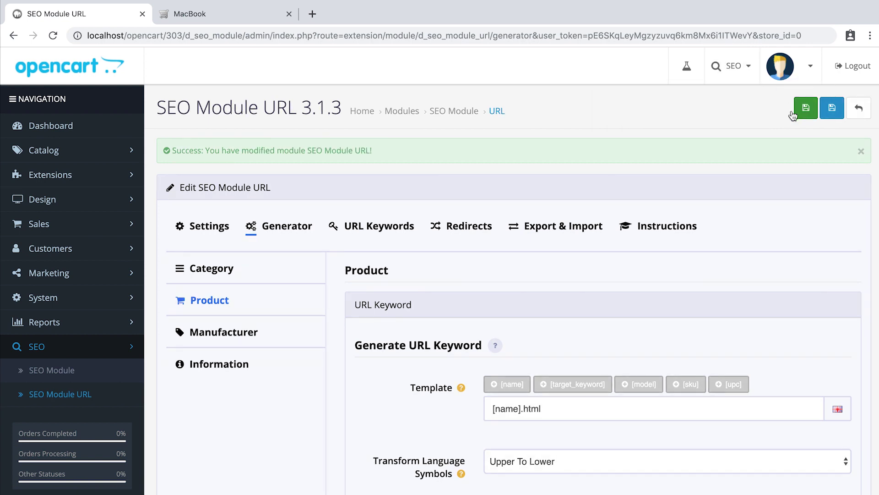
Step: Confirm the old macbook address fails and the MacBook page now opens at macbookhtml
click(216, 18)
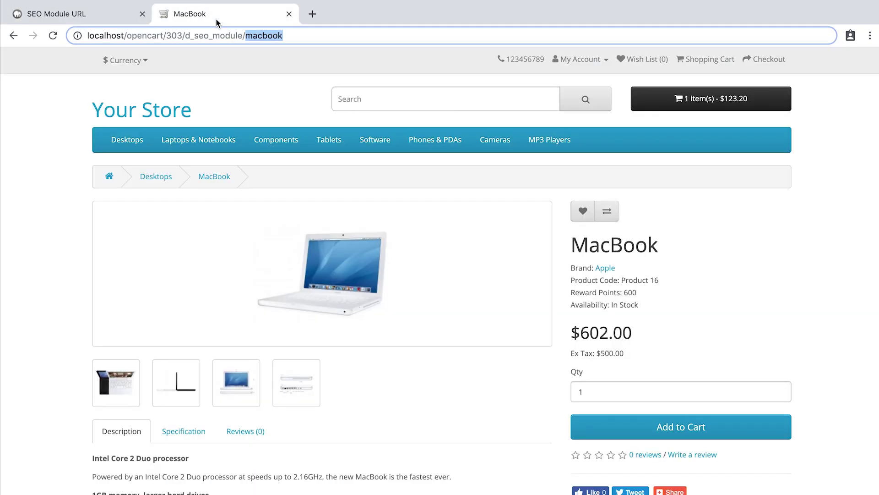
key(Return)
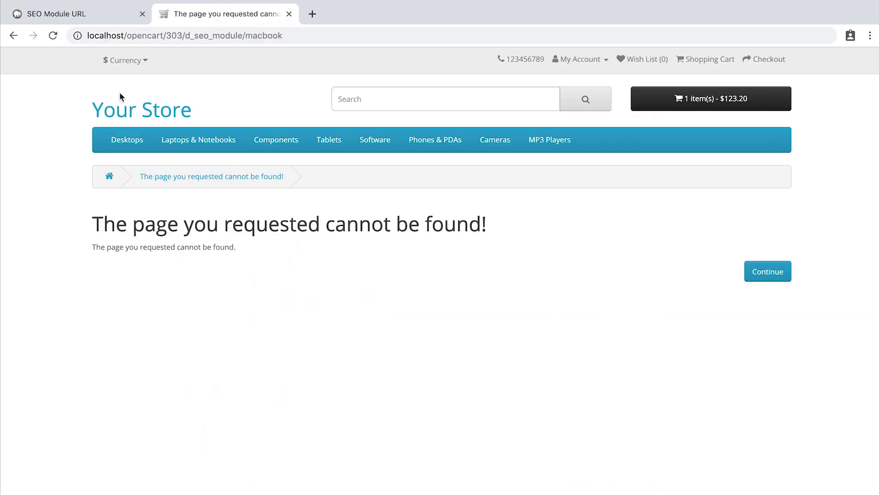
click(121, 111)
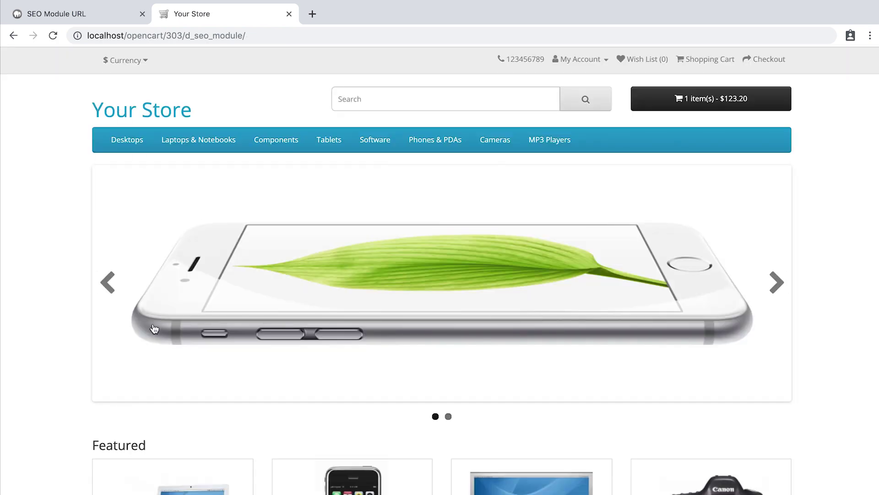
scroll(153, 336, down, 3)
click(163, 366)
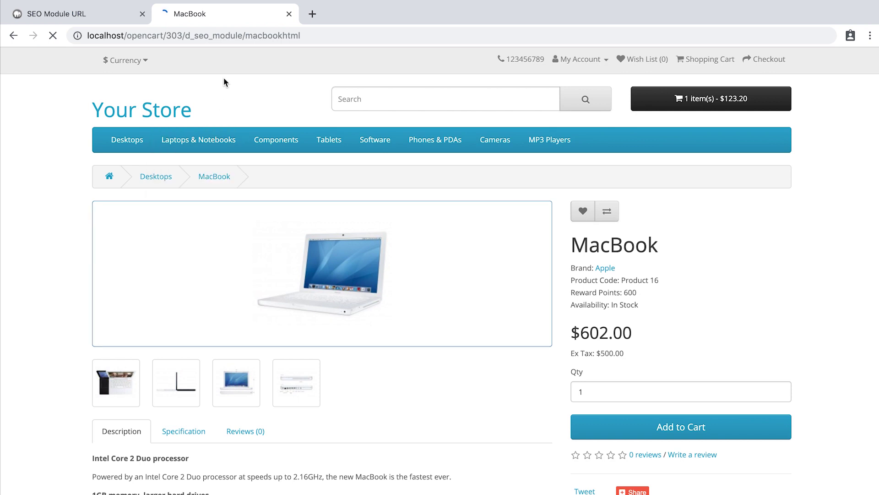
click(246, 35)
drag(246, 36, 302, 36)
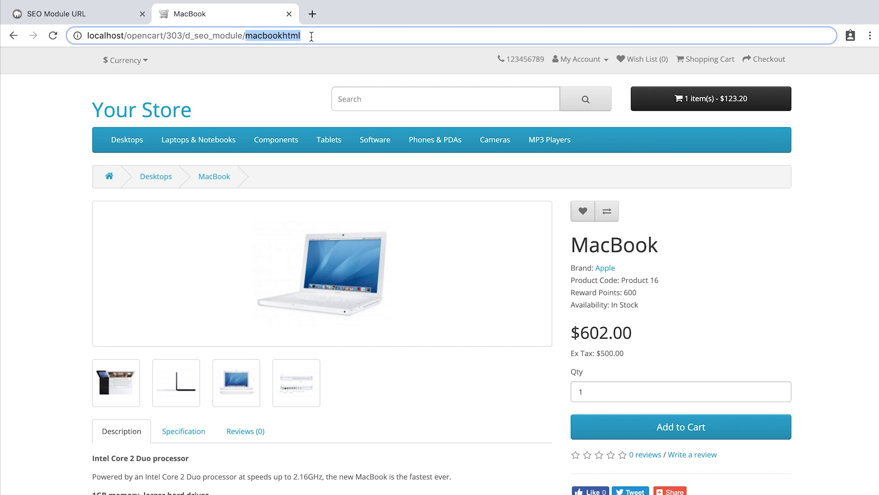
click(312, 36)
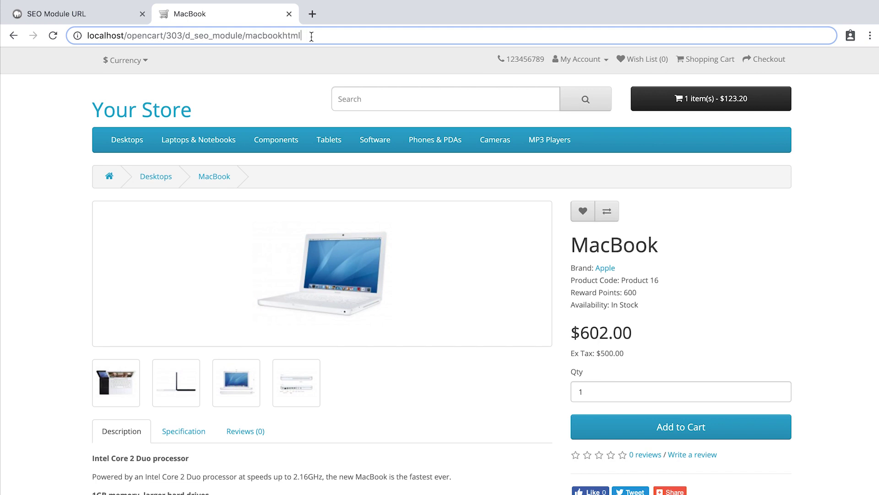
Step: Open the Translit module's settings from Extensions > Modules
click(110, 14)
click(51, 175)
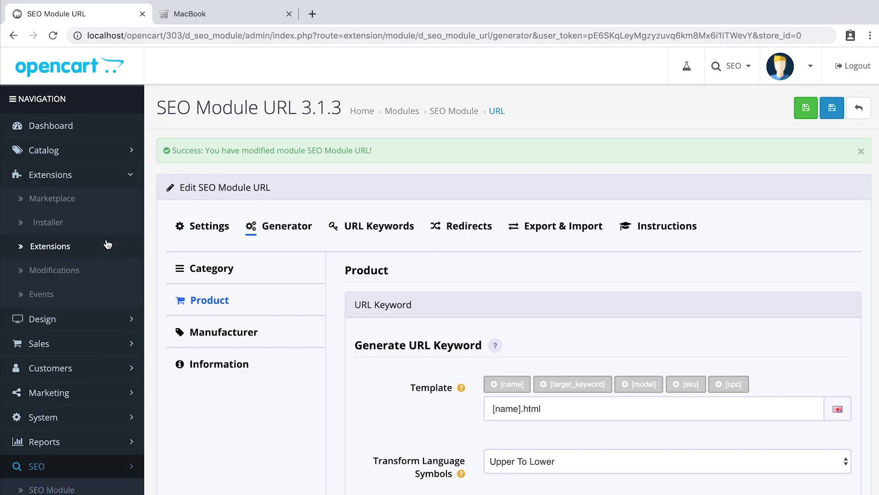
click(105, 245)
click(280, 229)
click(252, 304)
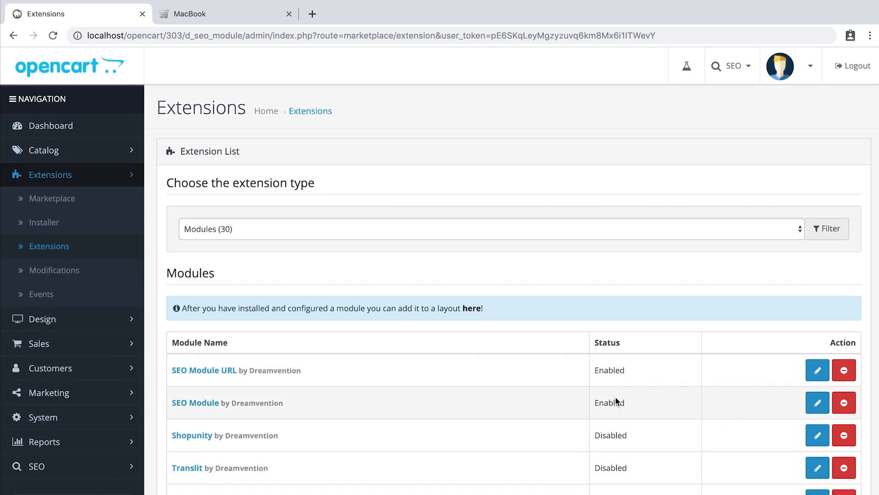
click(818, 467)
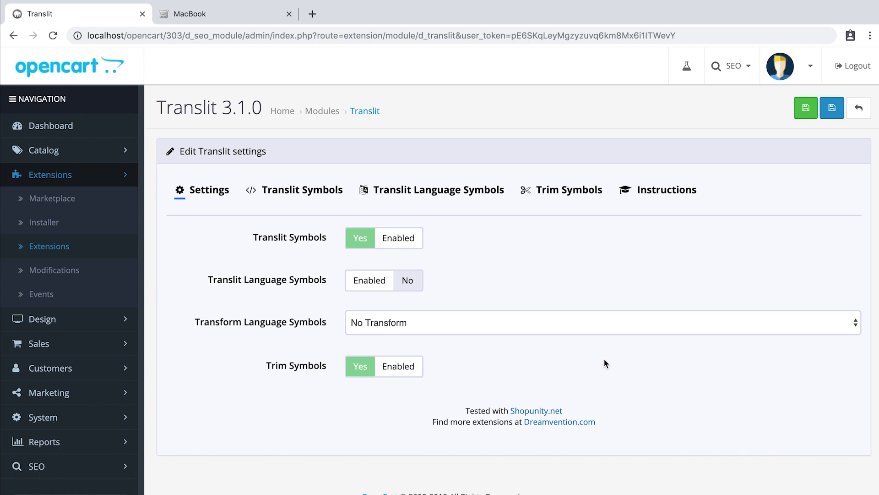
Step: Set the dot symbol in the Translit Symbols table to output a dot, and save
click(316, 189)
scroll(492, 412, down, 3)
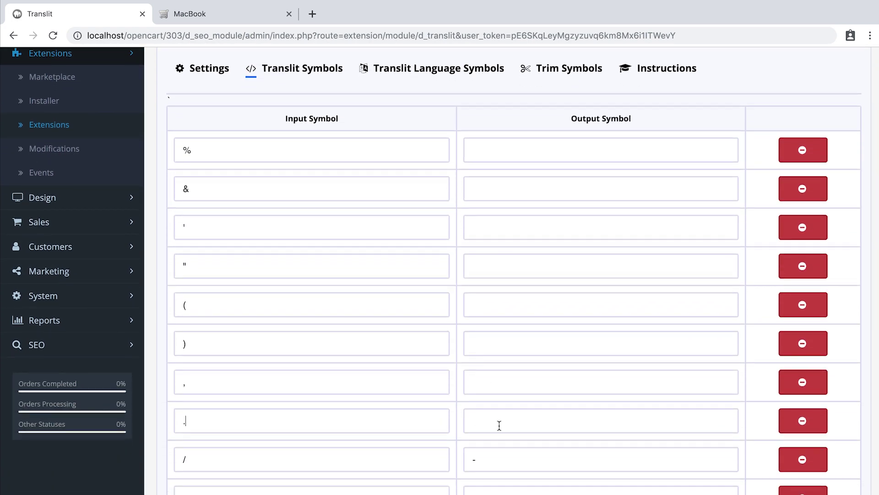
click(499, 425)
scroll(591, 300, up, 3)
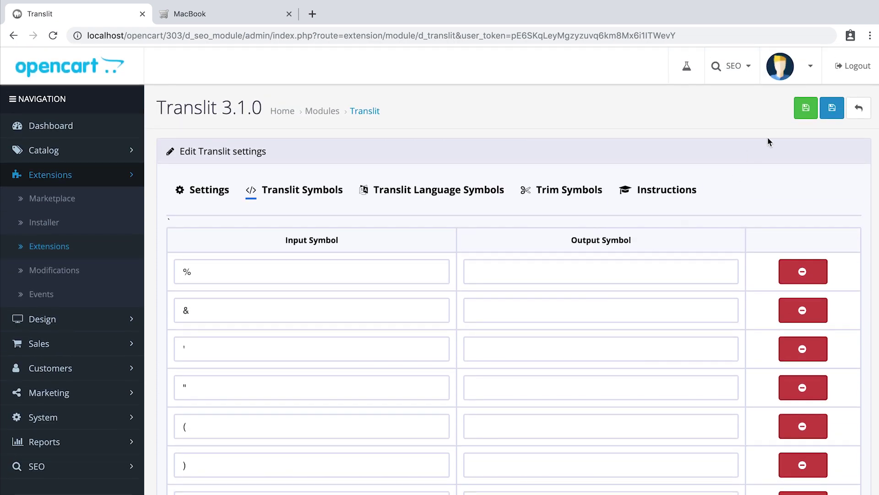
click(806, 109)
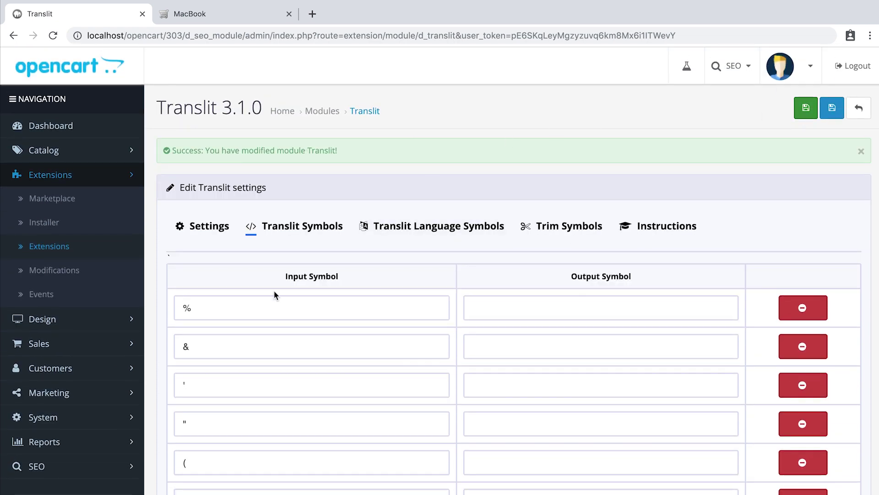
Step: Regenerate product URL keywords from the [name].html template and refresh the URL cache
click(97, 466)
scroll(96, 472, down, 1)
click(94, 479)
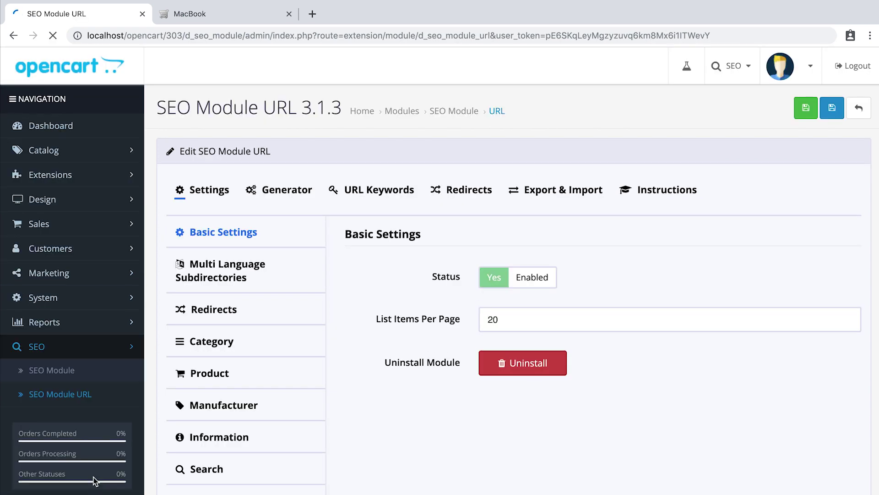
click(281, 202)
click(261, 263)
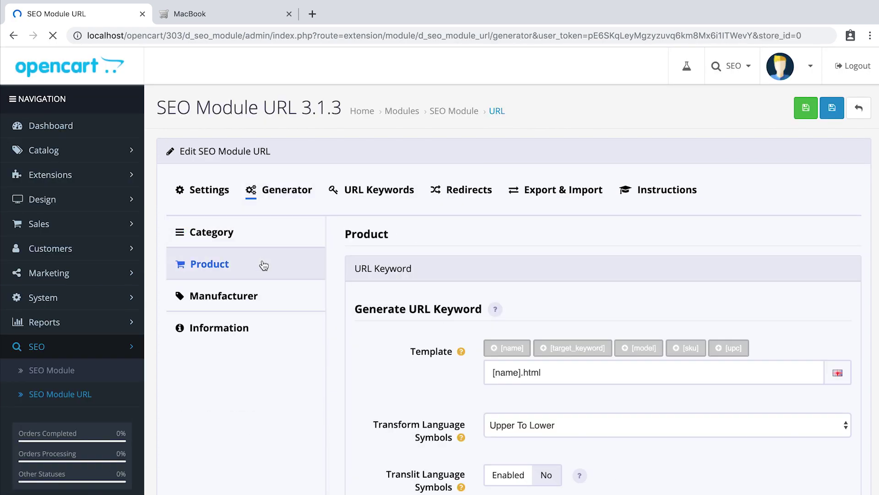
scroll(402, 349, down, 3)
click(511, 455)
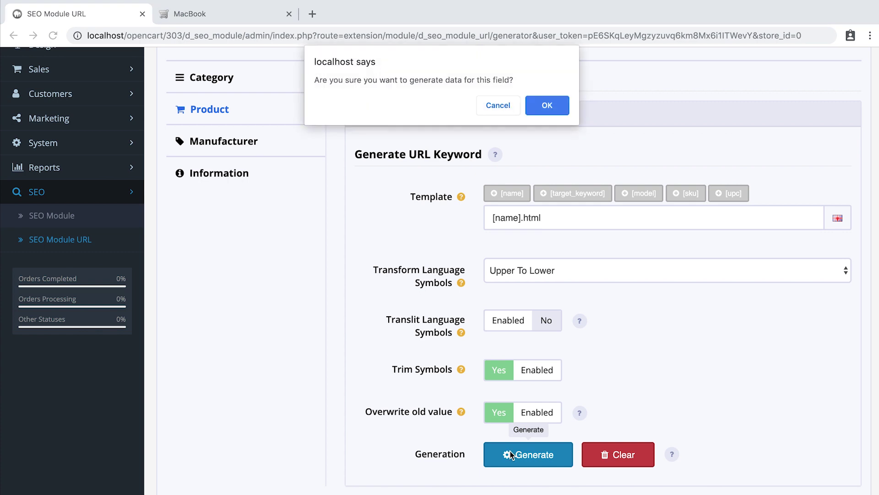
click(559, 109)
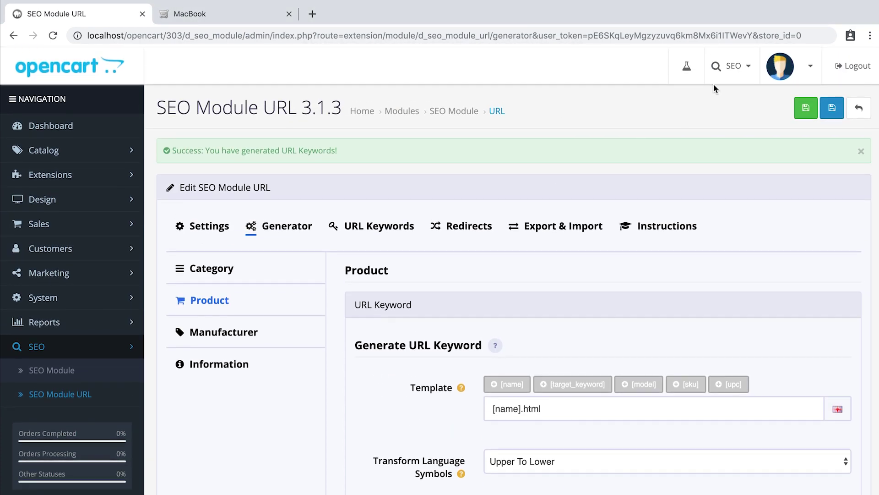
click(713, 84)
click(707, 94)
Step: Open MacBook from the store home page and check its address now ends macbook.htm
click(256, 16)
click(147, 118)
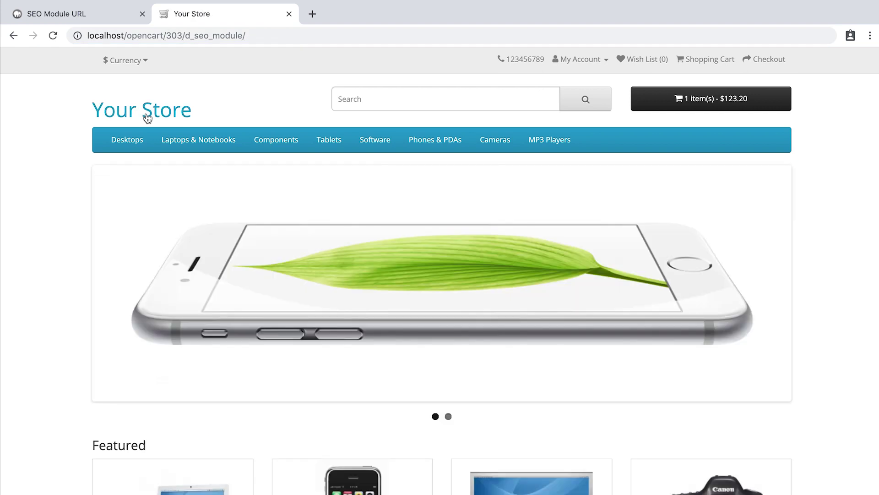
click(169, 492)
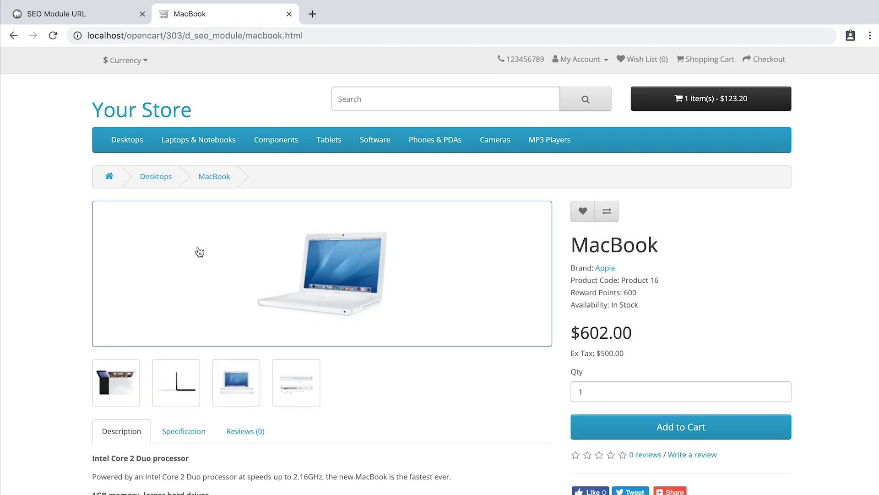
click(284, 37)
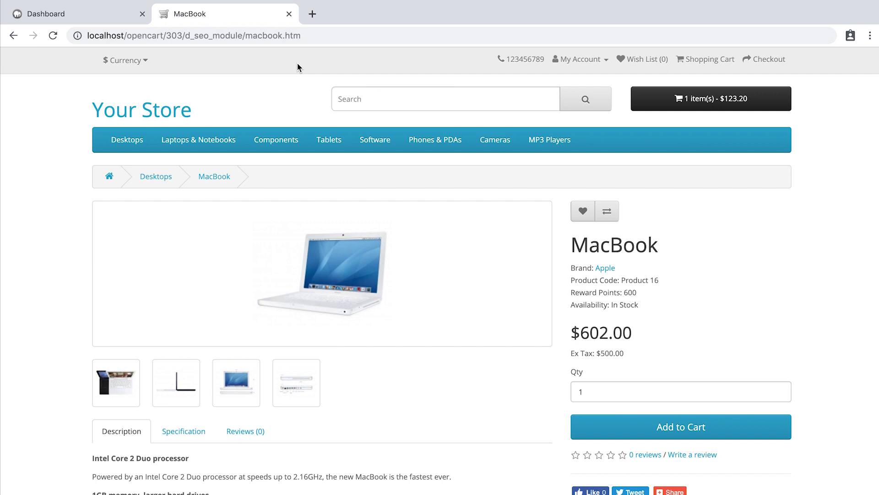
Step: Export the URL Keywords and Redirects from SEO Module URL's Export & Import to a spreadsheet
click(114, 17)
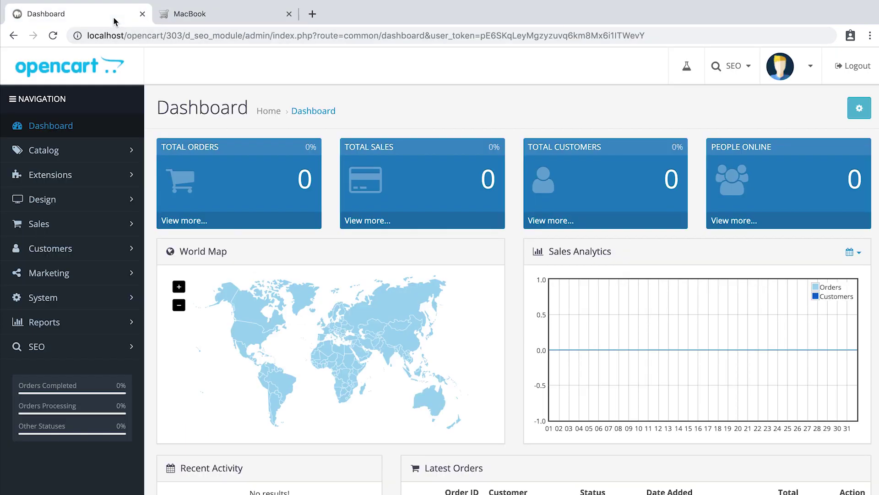
click(99, 358)
click(95, 396)
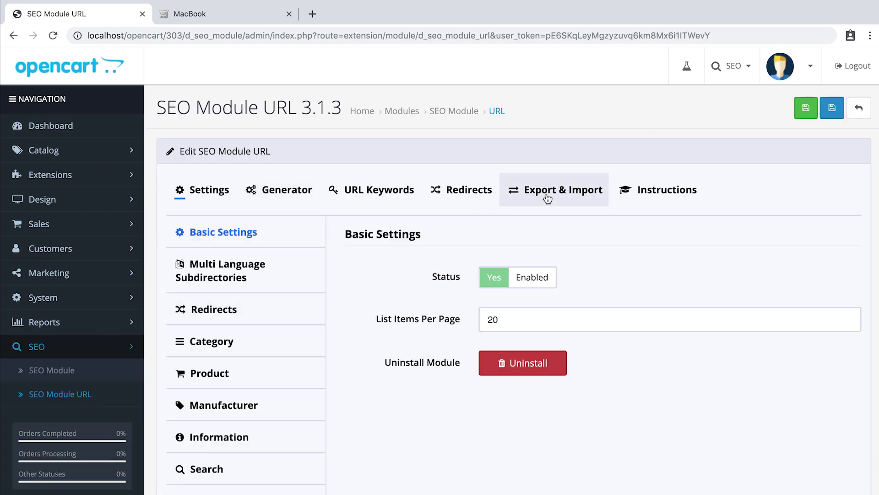
click(546, 196)
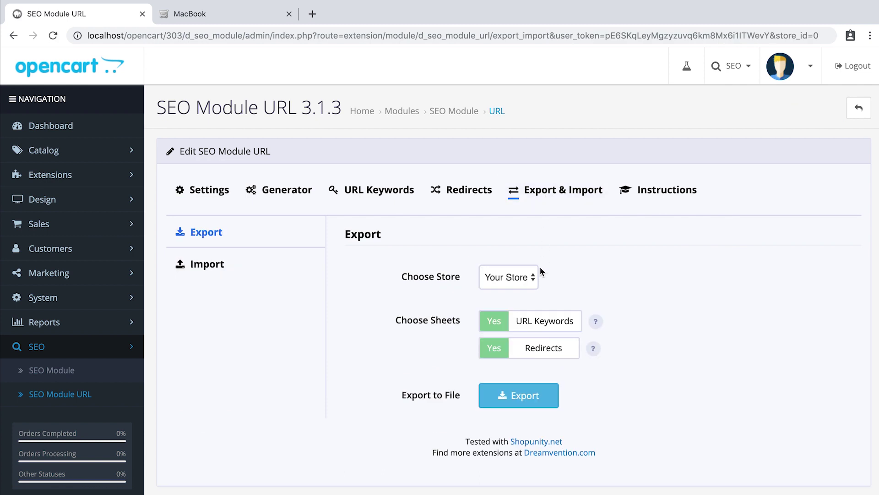
click(503, 394)
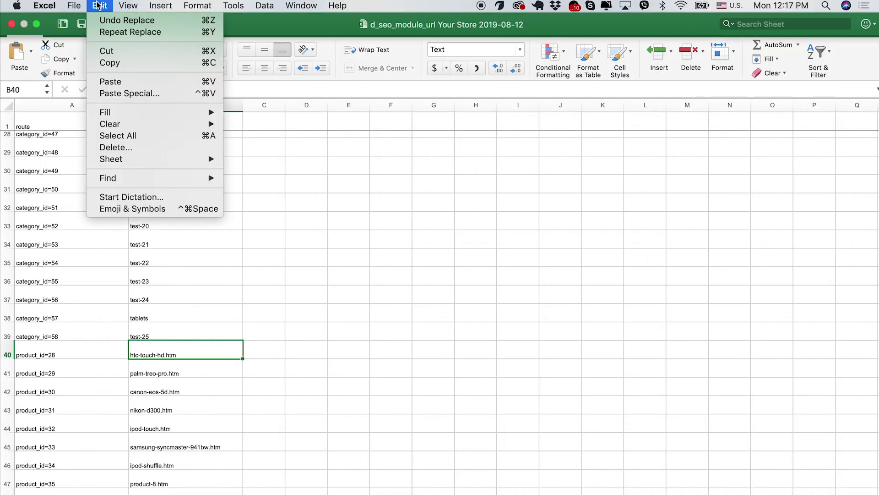
Step: Replace all 16 occurrences of .htm with .html so keywords read like htc-touch-hd.html
mouse_move(138, 178)
click(259, 221)
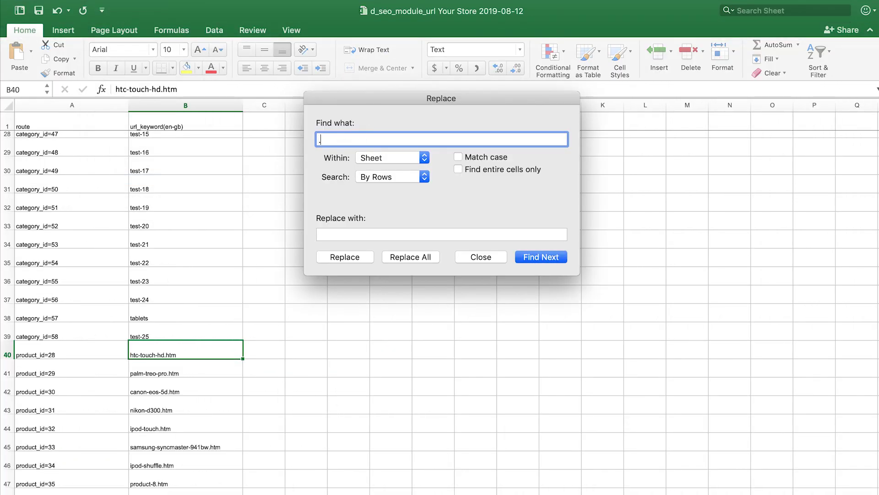
click(441, 234)
text(.html)
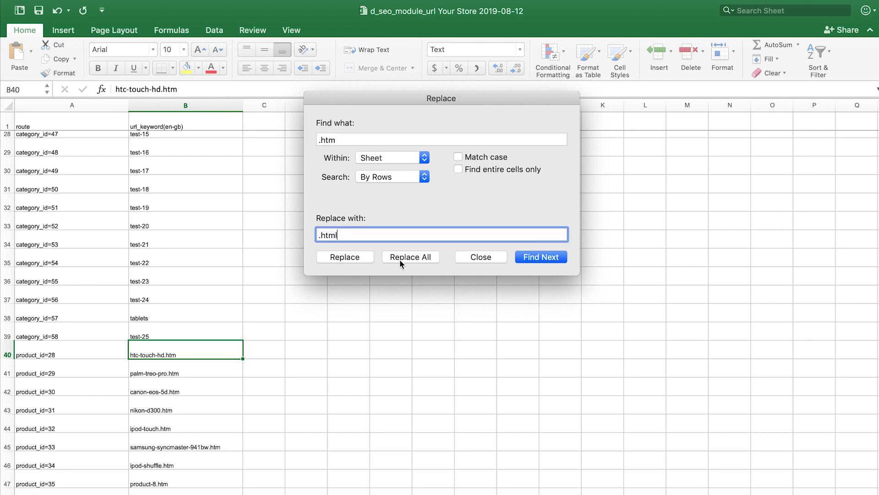
click(400, 256)
click(563, 207)
click(482, 257)
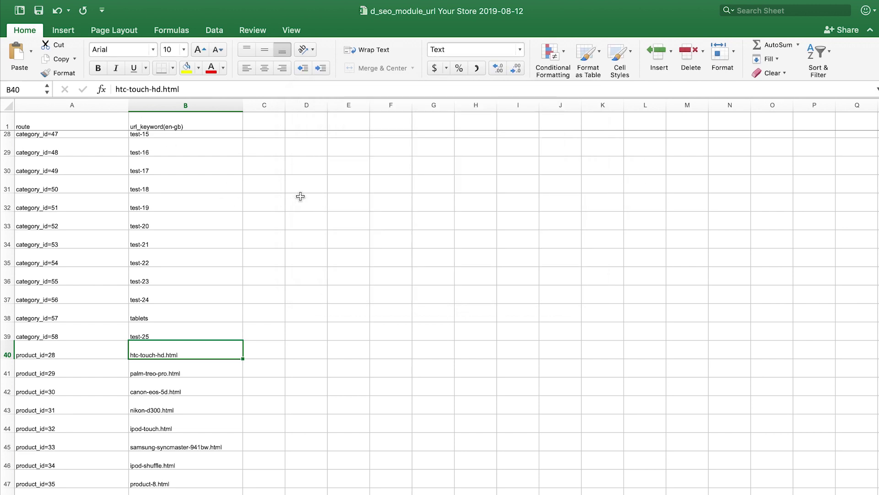
Step: Import the edited d_seo_module_url spreadsheet through the SEO Module URL import form
key(ctrl+Right)
click(265, 266)
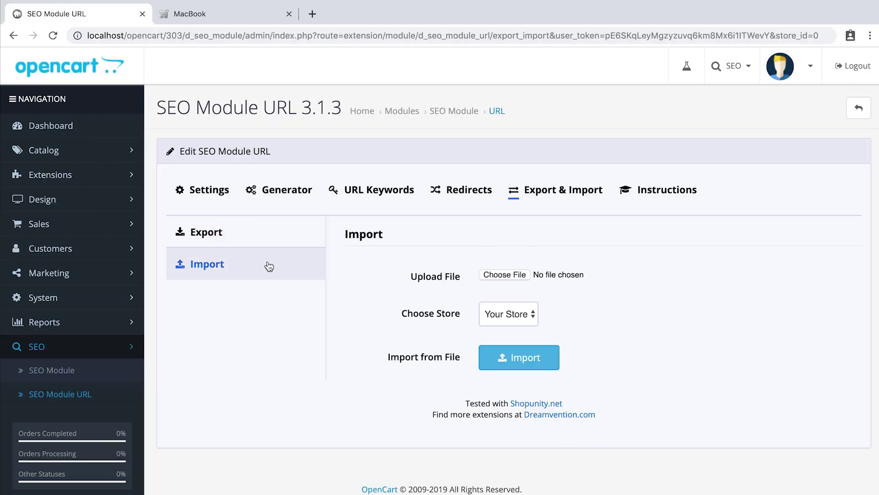
click(521, 274)
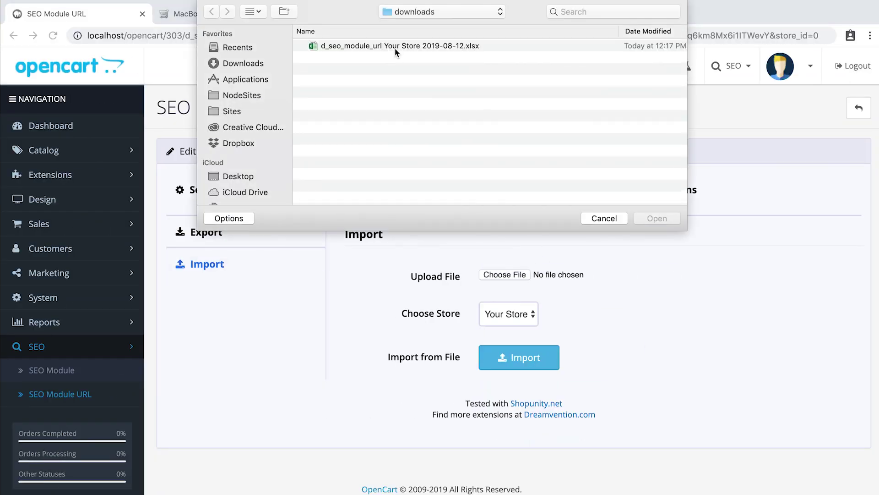
click(397, 50)
click(668, 218)
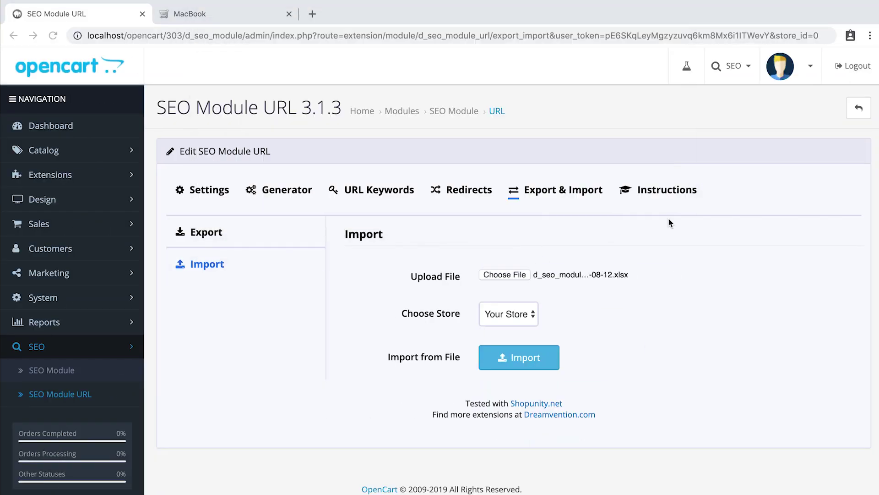
click(527, 355)
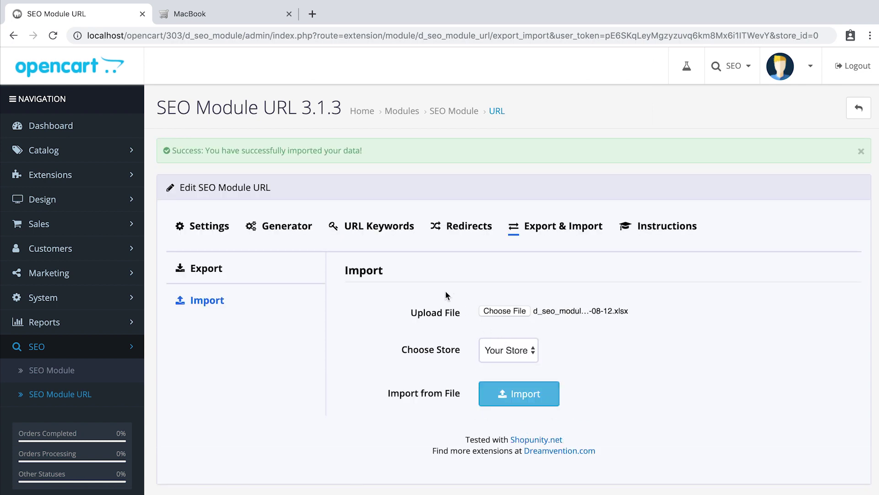
Step: Confirm on the storefront that the MacBook product page now loads at macbook.html
click(222, 10)
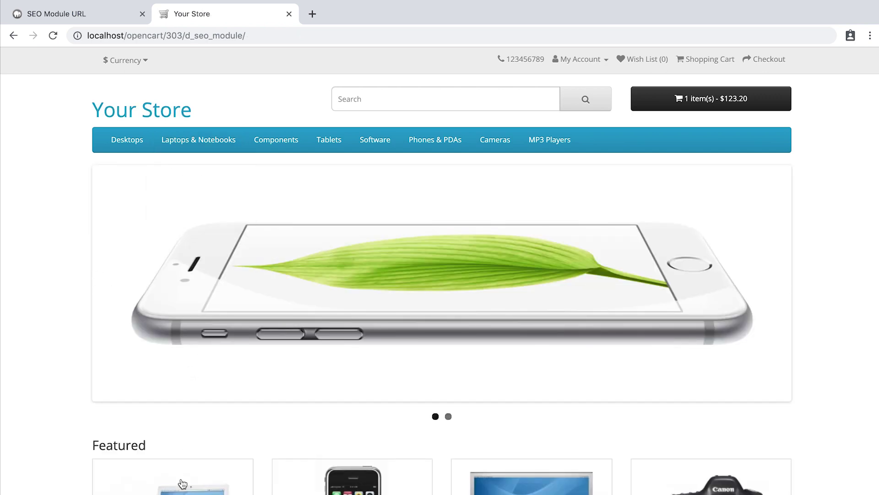
click(182, 483)
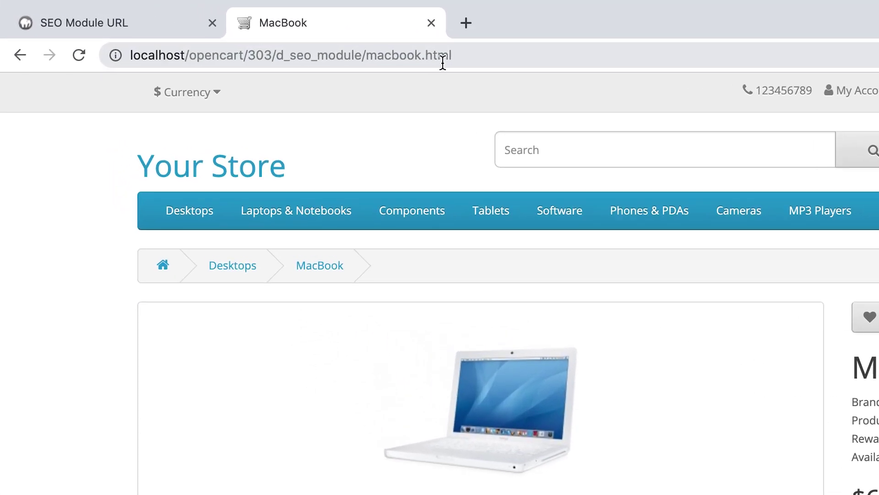
click(300, 35)
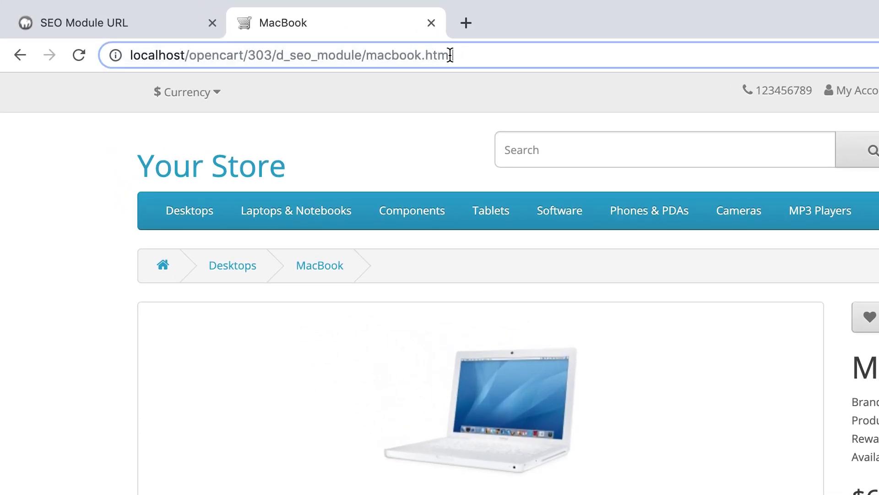